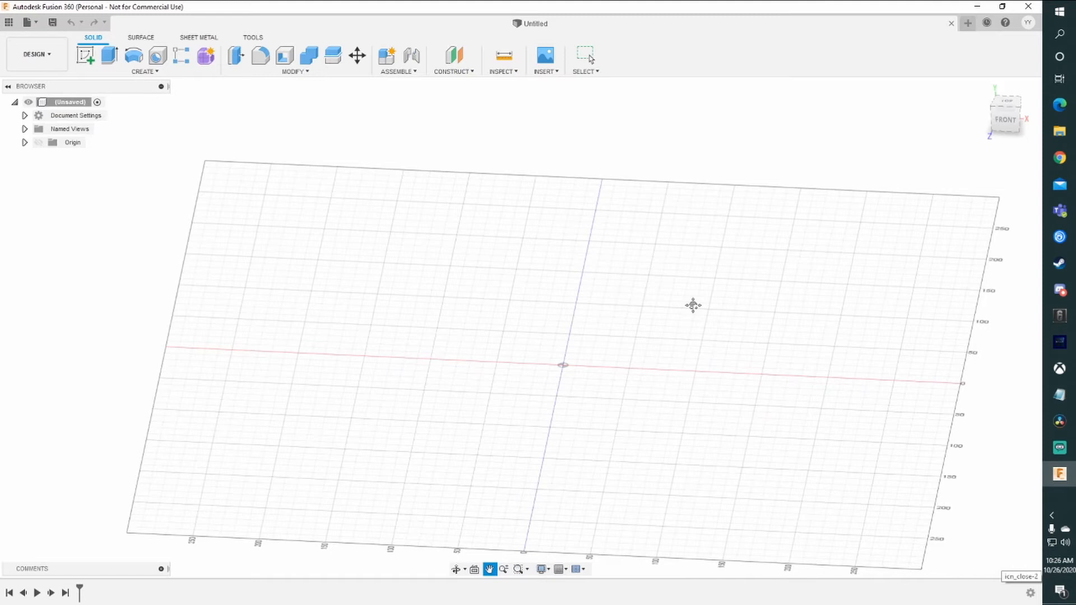
Explore the empty workspace by orbiting, zooming and panning, look from the top and back, and return to the home view
left_click(506, 569)
left_click_drag(508, 467, 513, 444)
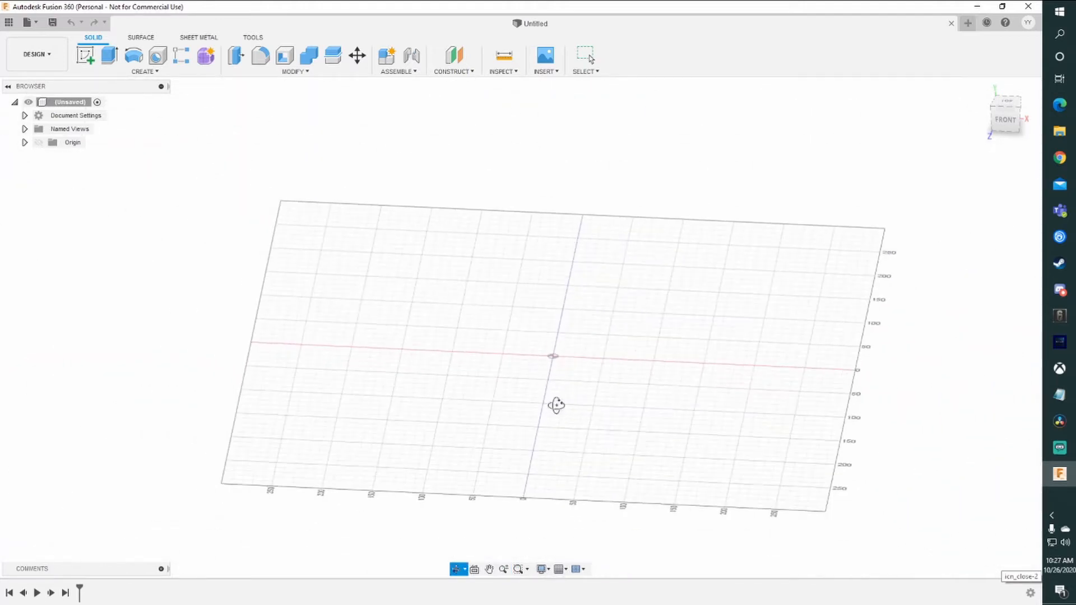
key("Escape")
left_click(504, 569)
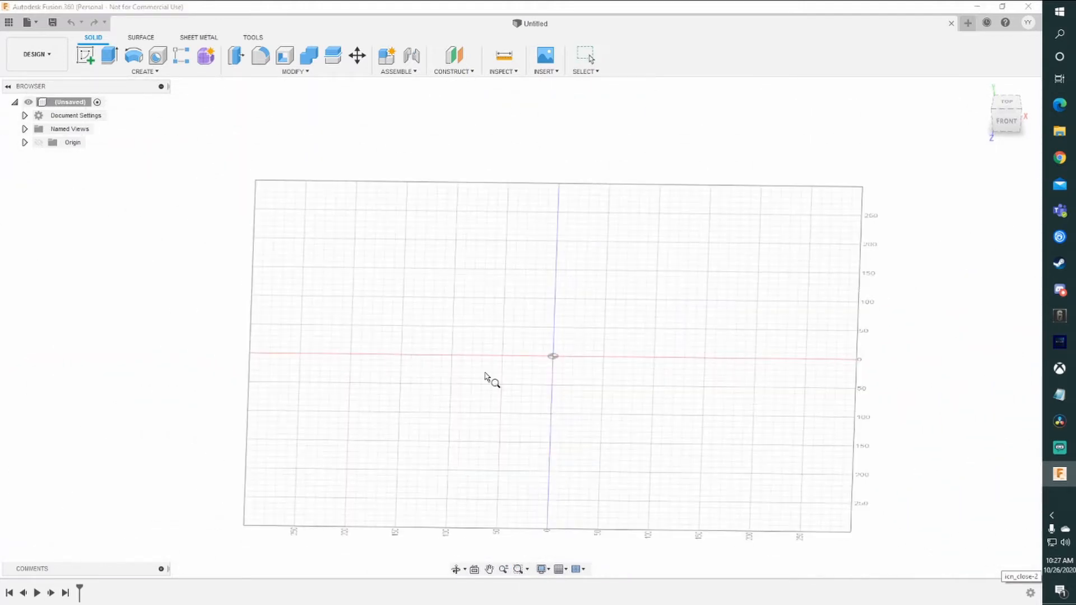
left_click_drag(459, 298, 596, 377)
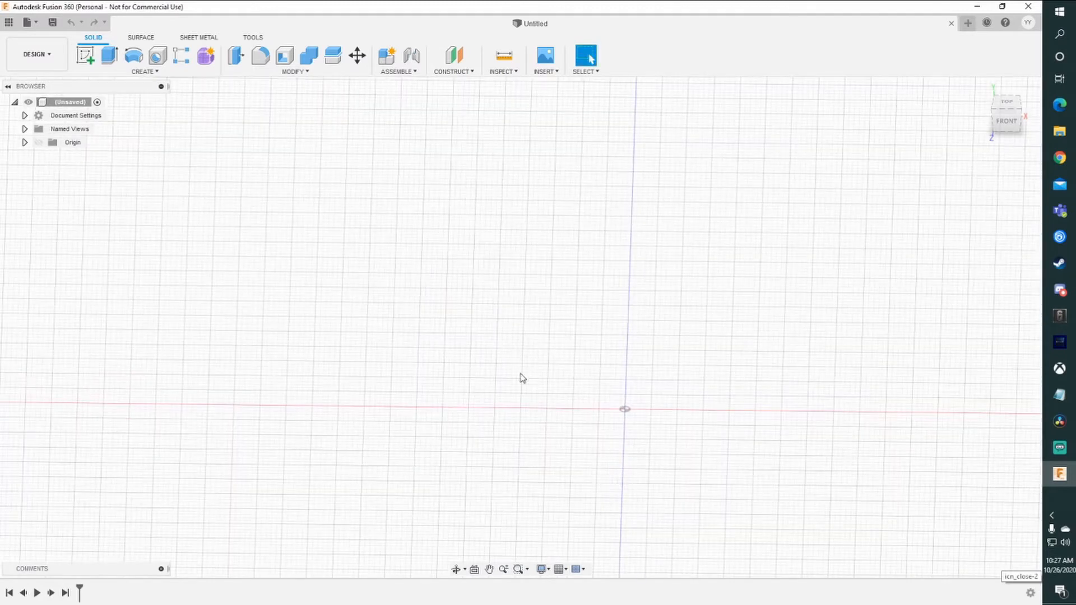
scroll(550, 444, "down", 5)
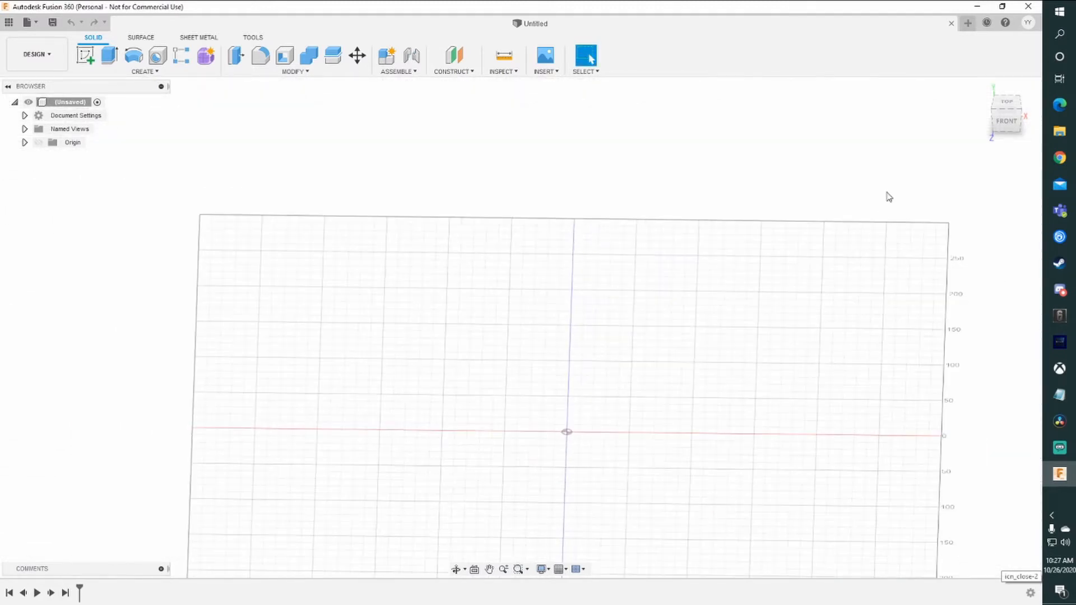
middle_click_drag(664, 404, 668, 284)
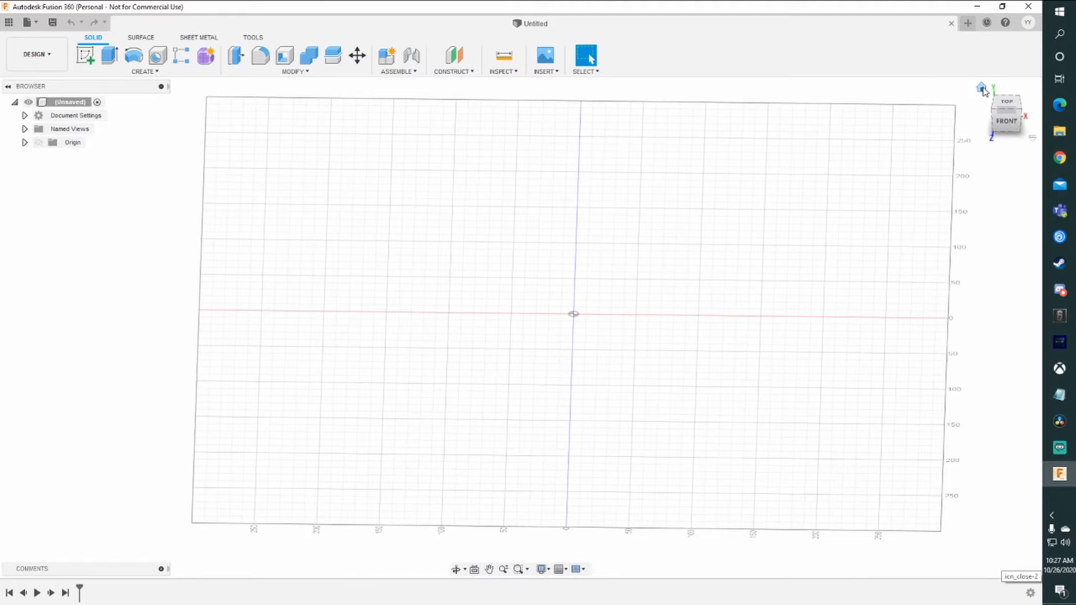
left_click(1007, 104)
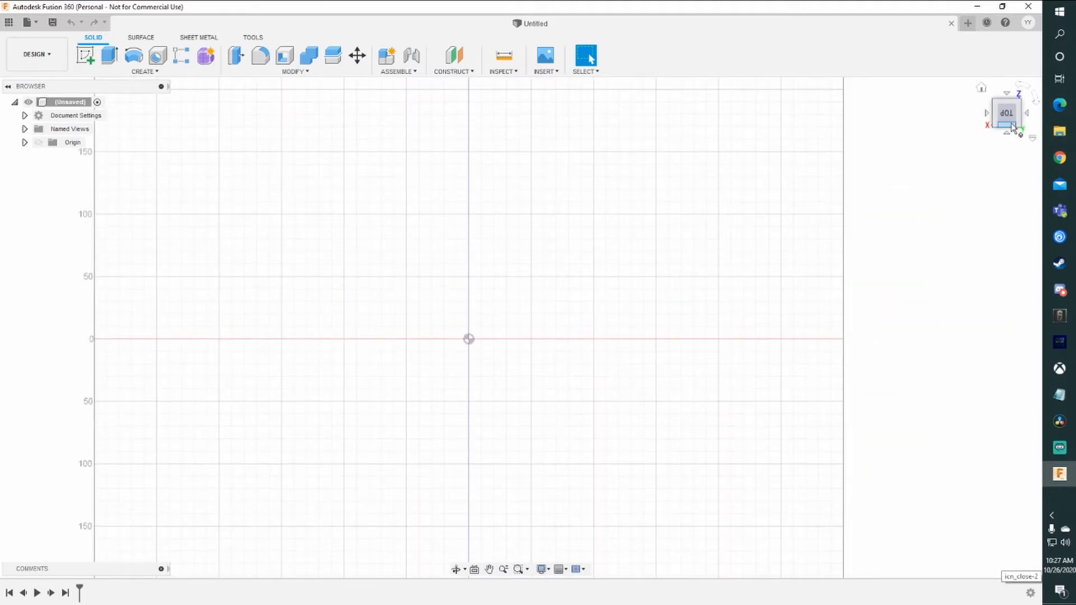
left_click(1010, 123)
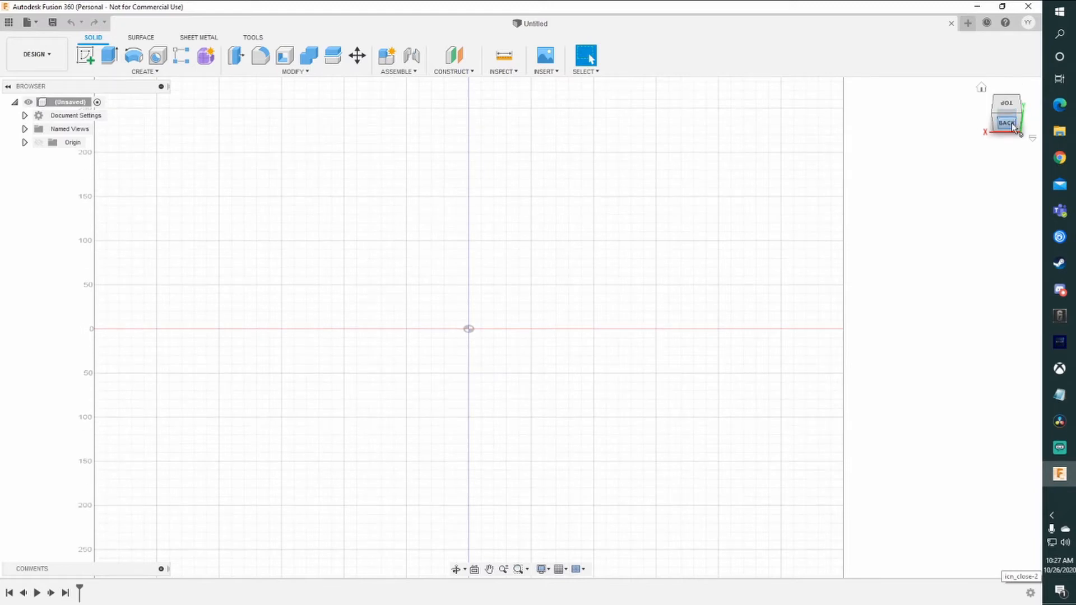
left_click(981, 88)
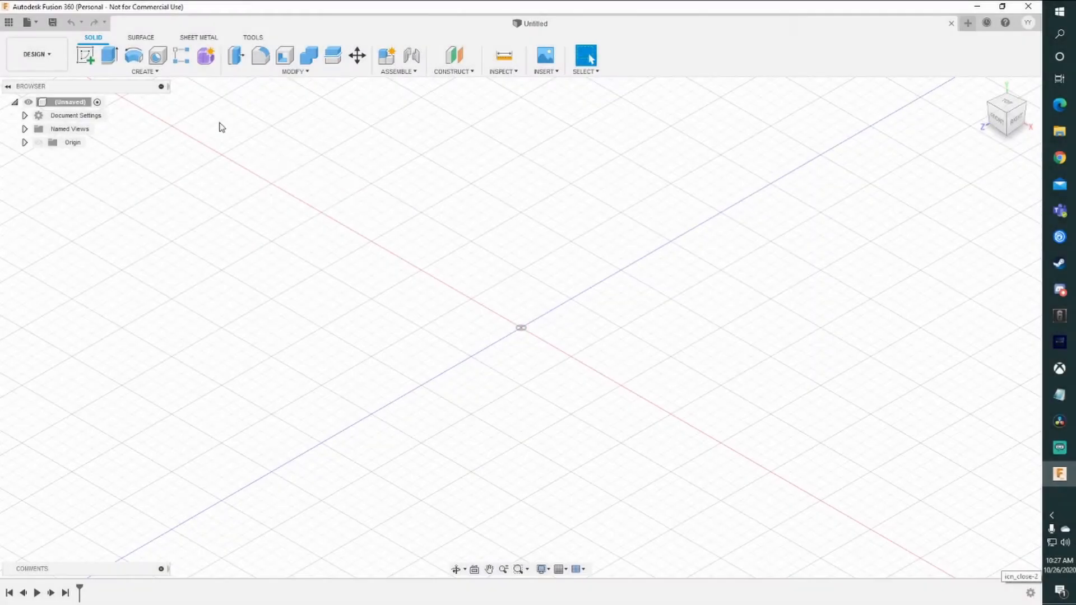
Create a new sketch on the horizontal ground plane at the origin
left_click(149, 73)
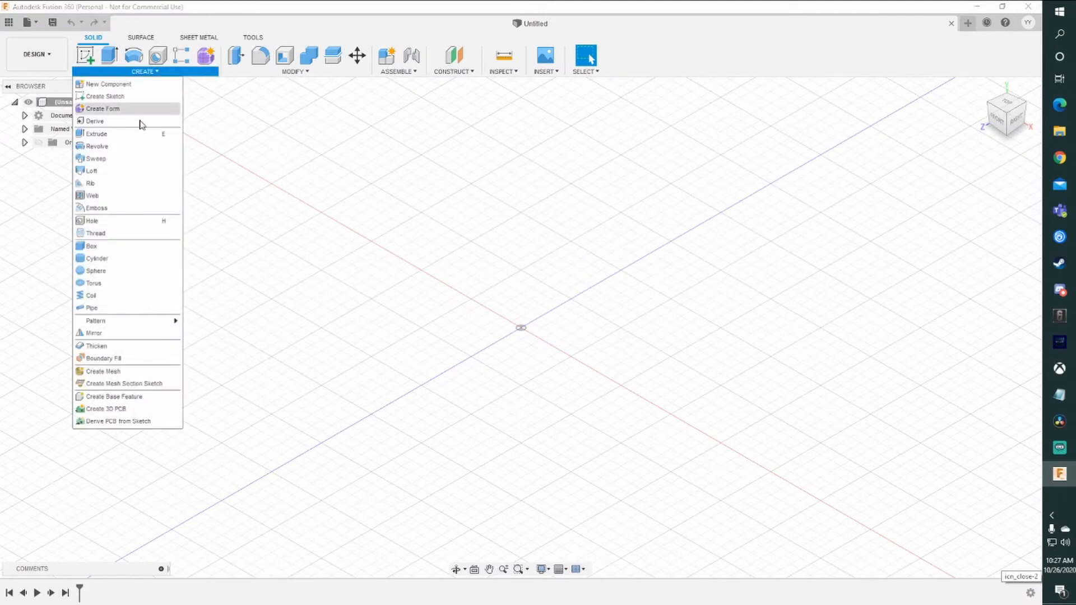
left_click(102, 97)
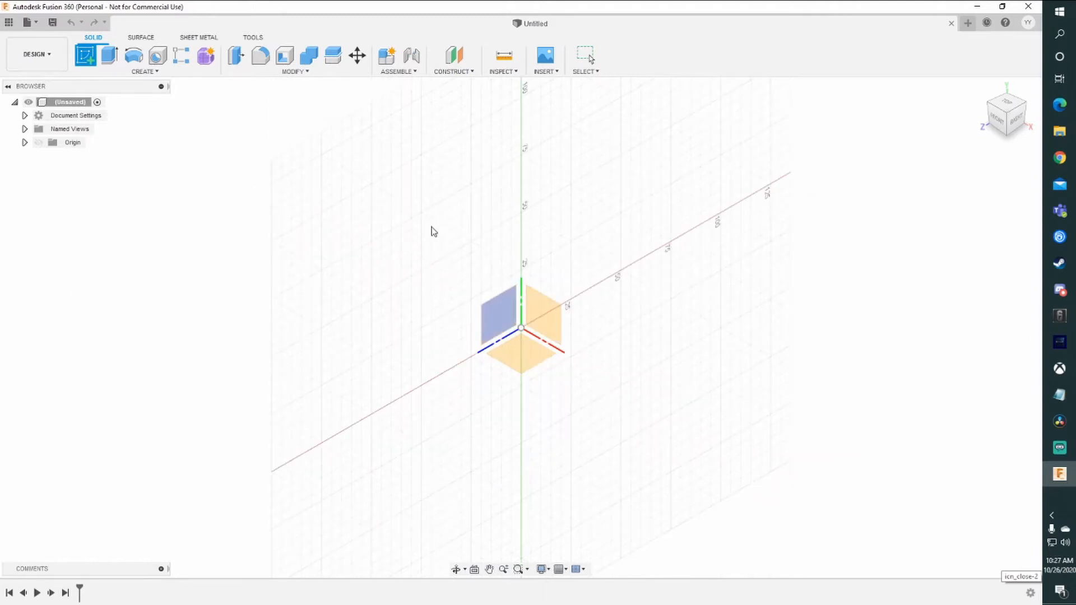
left_click(511, 360)
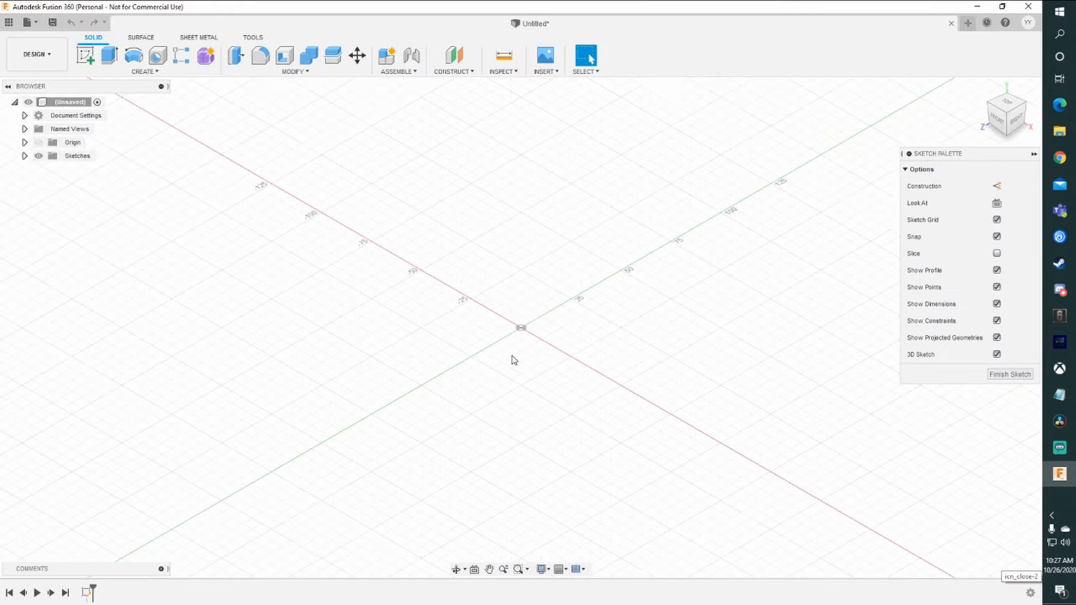
Sketch a 50 by 50 mm two-point rectangle away from the origin and finish the sketch
left_click(145, 73)
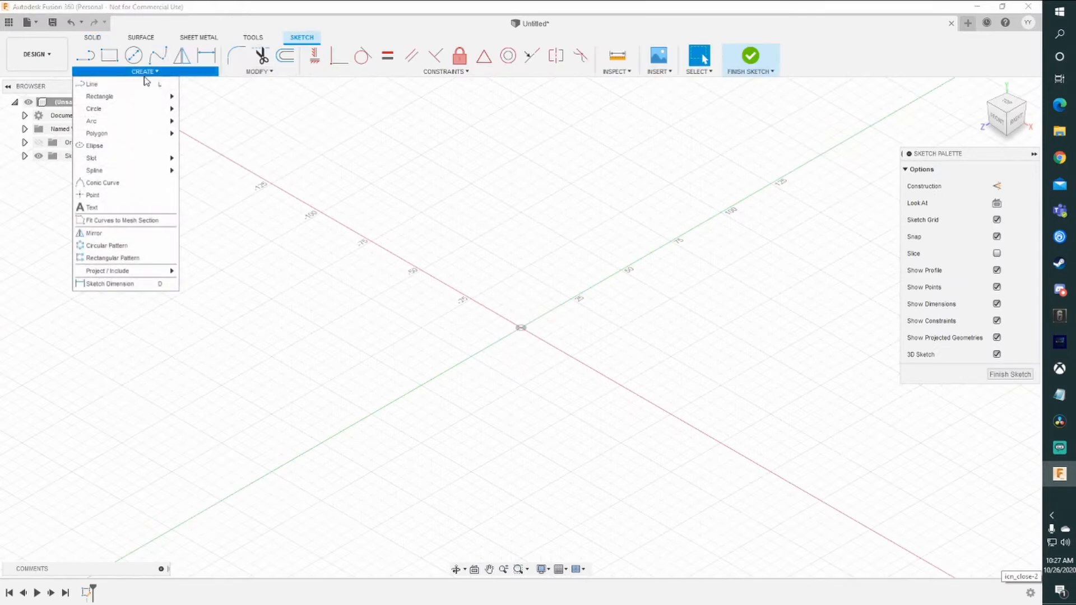
mouse_move(145, 98)
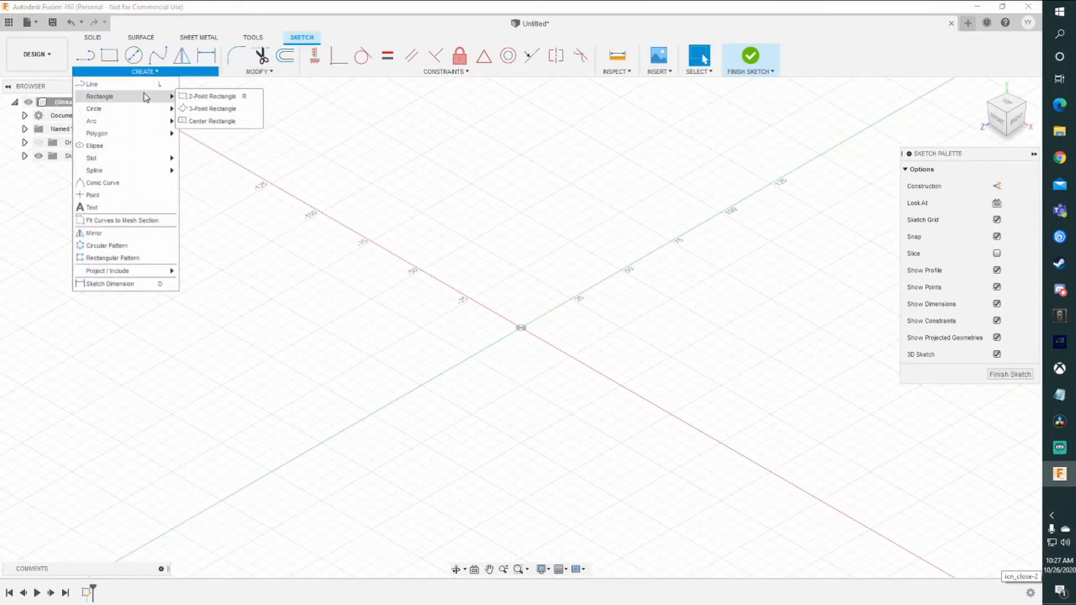
left_click(190, 98)
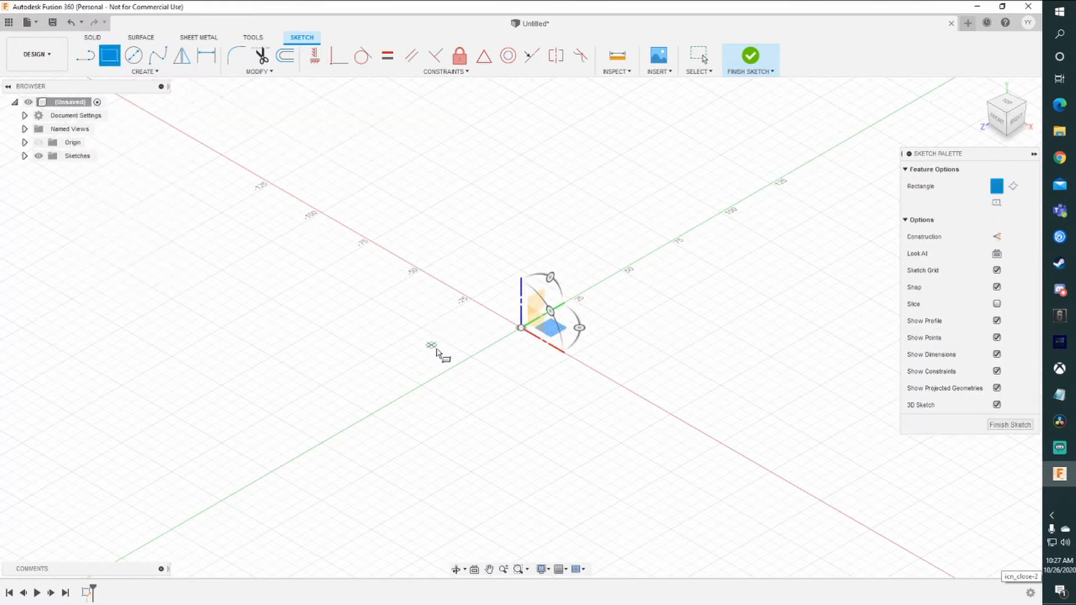
middle_click_drag(437, 338, 441, 353, "shift")
left_click(376, 140)
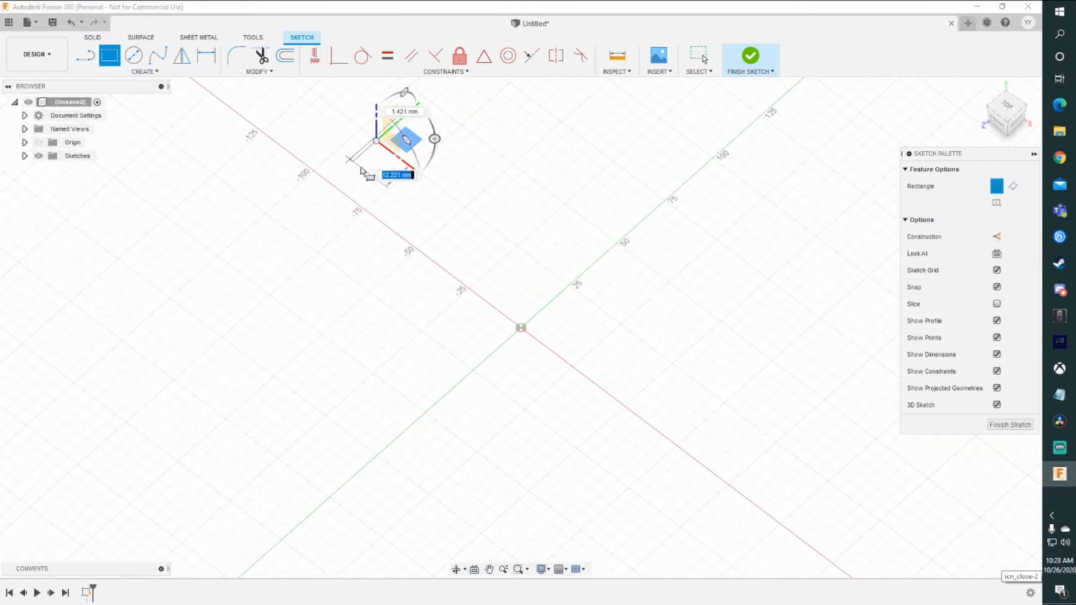
key("Tab")
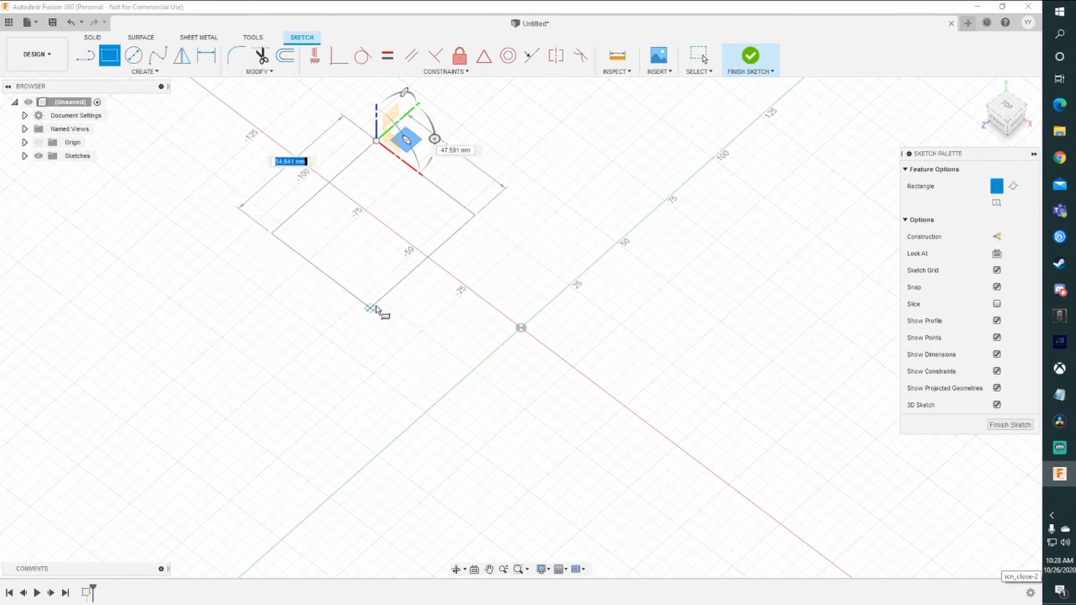
type("50")
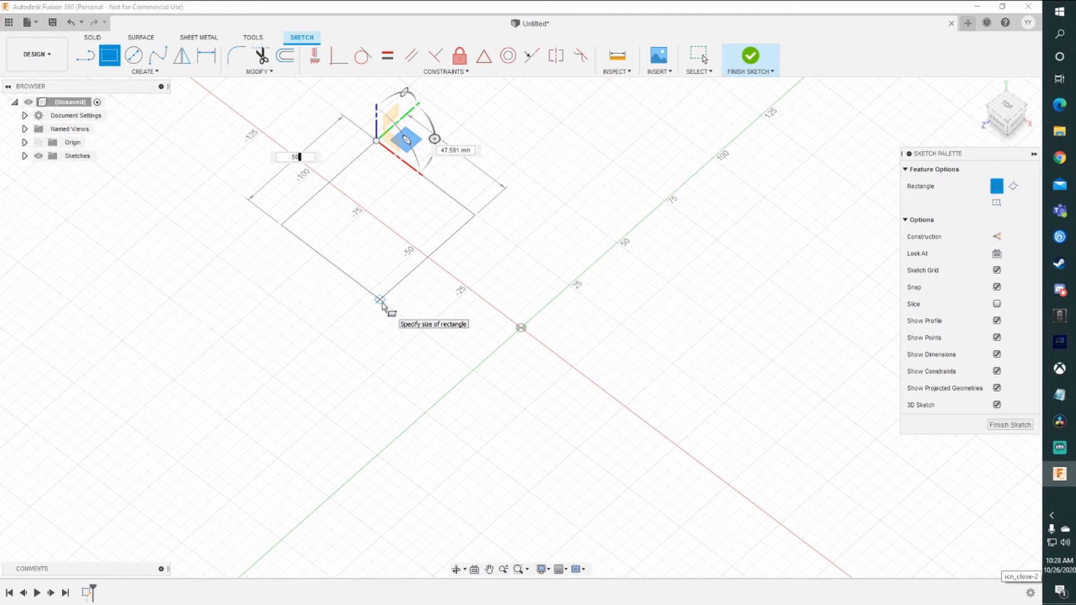
key("Tab")
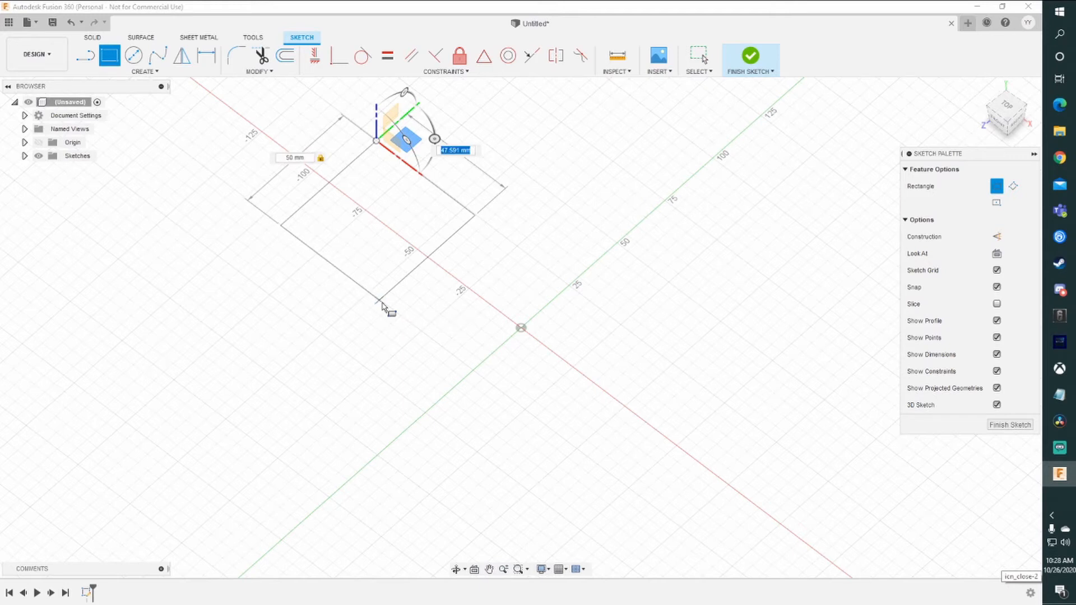
key("Tab")
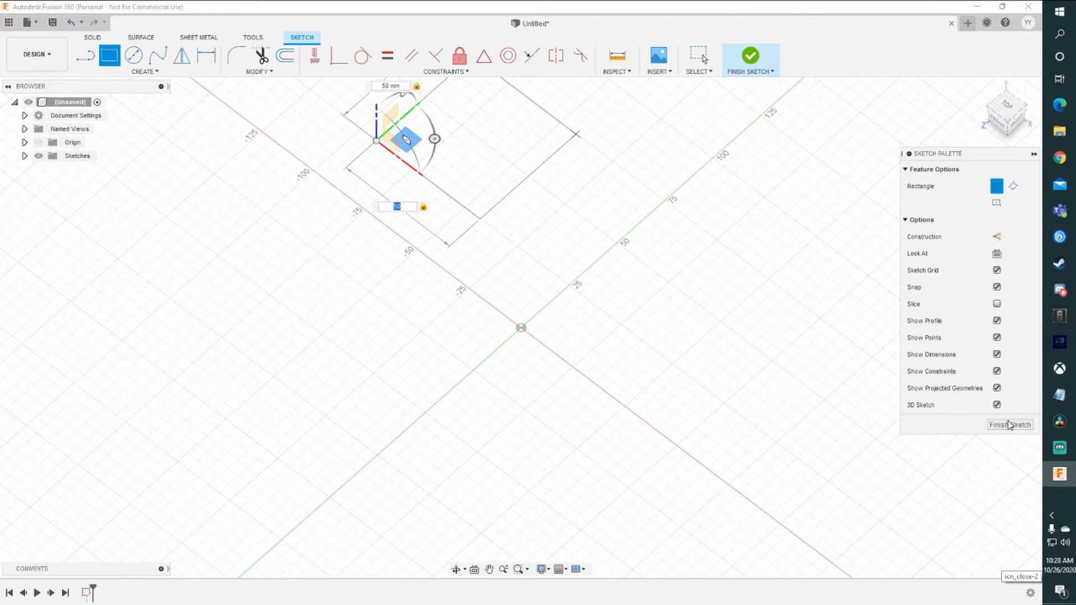
left_click(755, 74)
Extrude the square profile upward 50 mm as a new body to form a cube
mouse_move(483, 245)
middle_mouse_down()
mouse_move(480, 334)
mouse_move(514, 320)
mouse_move(443, 315)
middle_mouse_up()
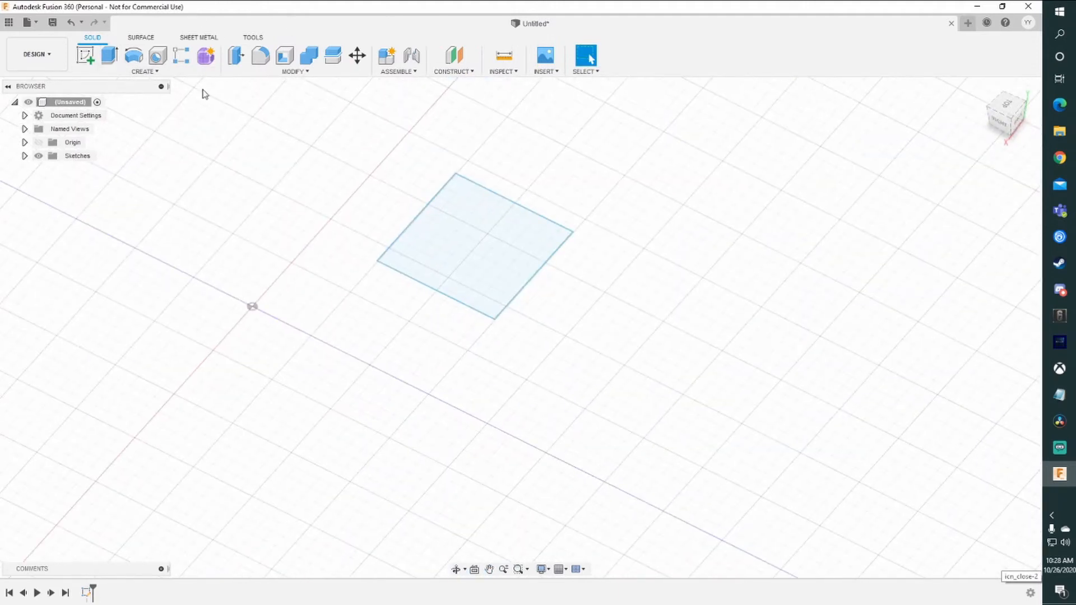
left_click(474, 243)
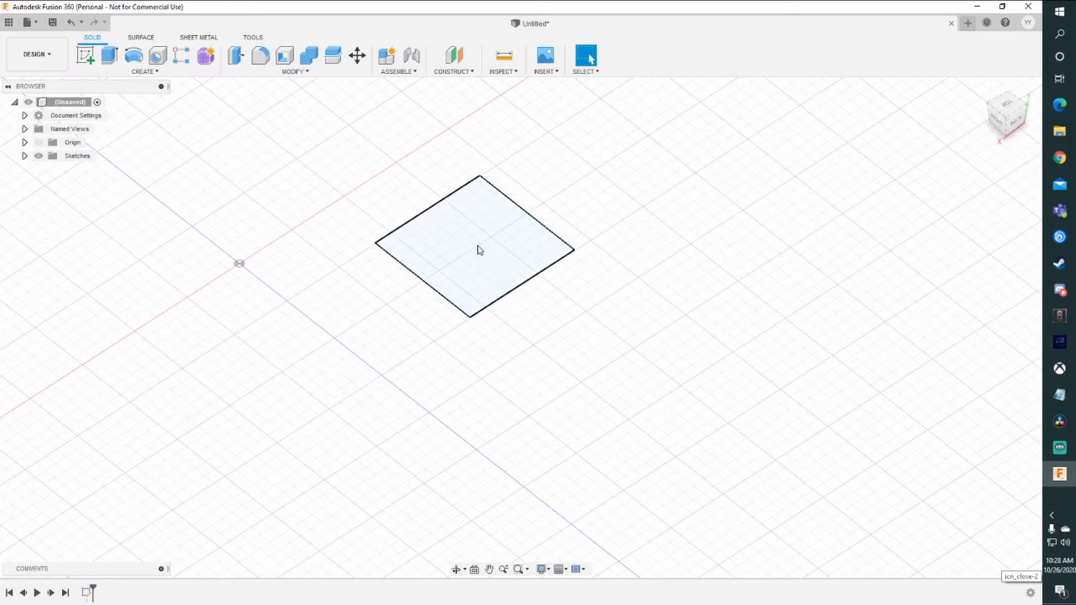
left_click(480, 250)
left_click(474, 252)
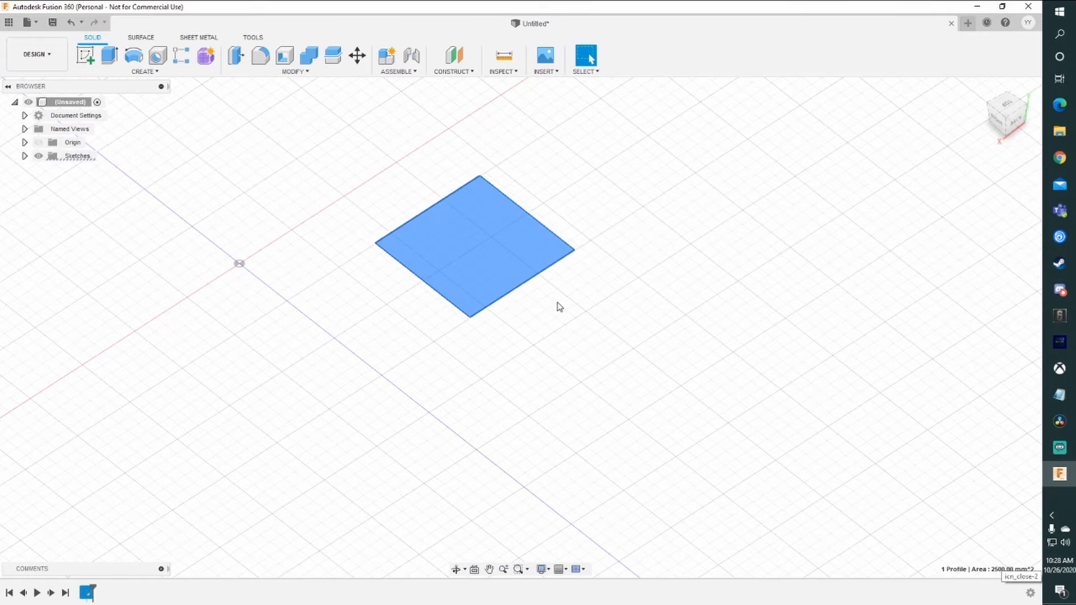
key("e")
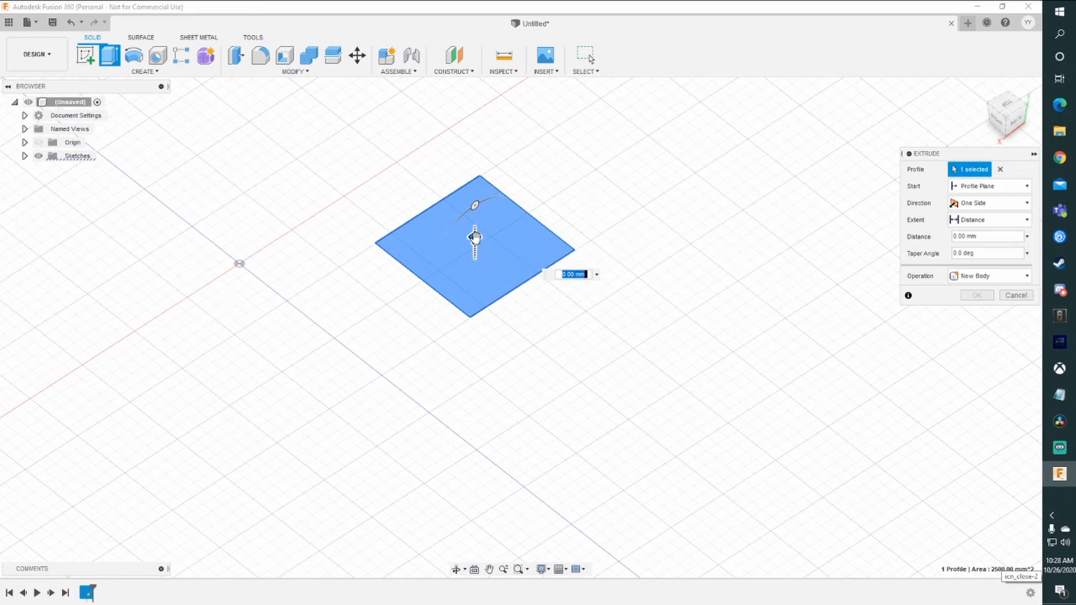
left_click_drag(476, 238, 449, 108)
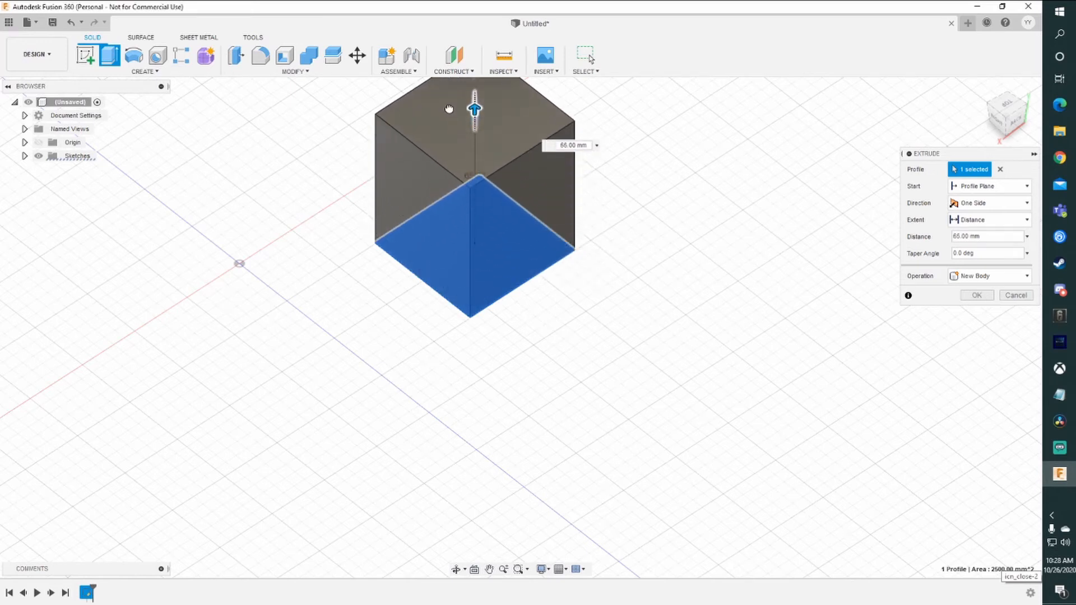
middle_click_drag(511, 192, 460, 249, "shift")
left_click_drag(462, 196, 469, 277)
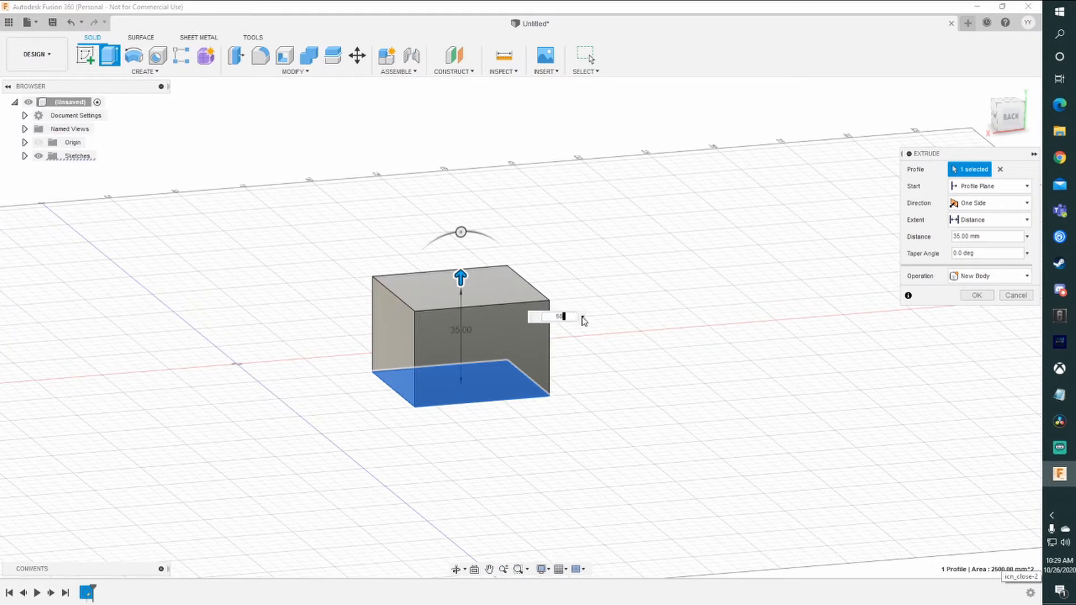
type("50")
key("Return")
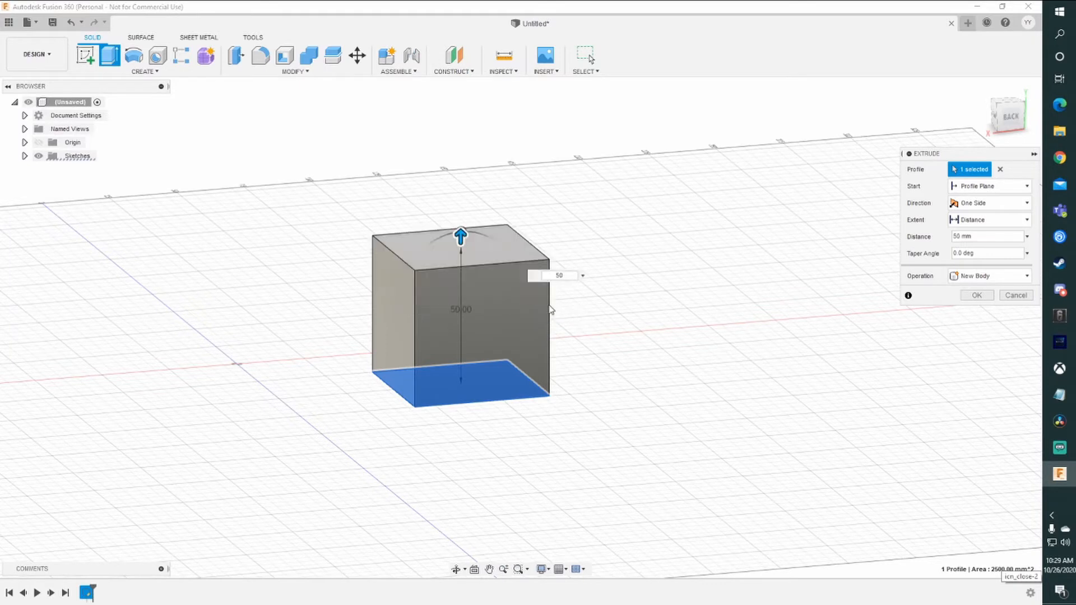
left_click(977, 295)
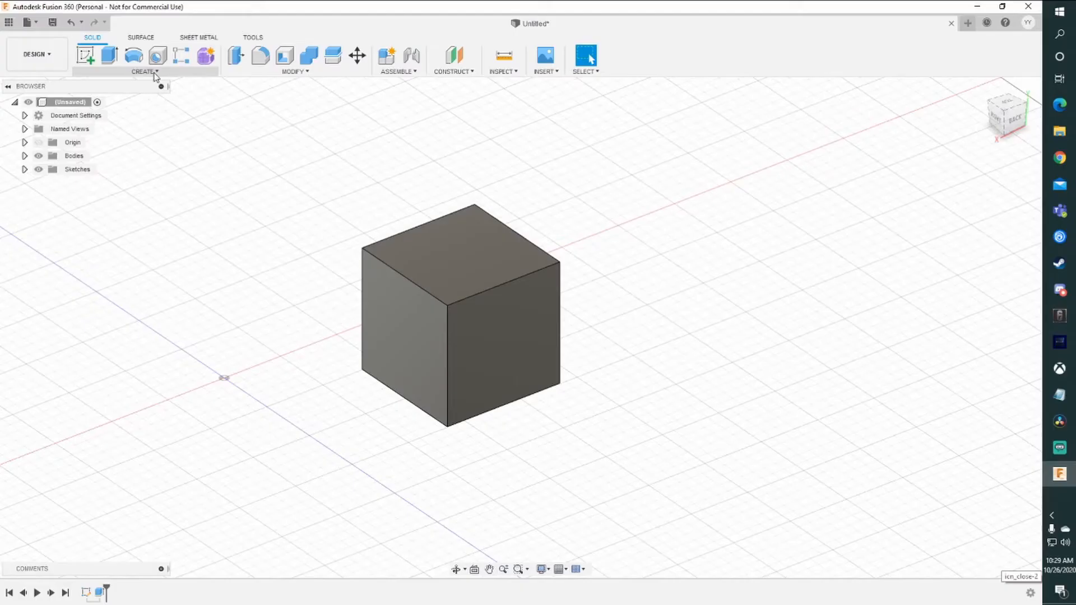
Start a Box primitive on the ground plane between the cube and the origin with a 25 by 25 mm base rectangle
left_click(151, 71)
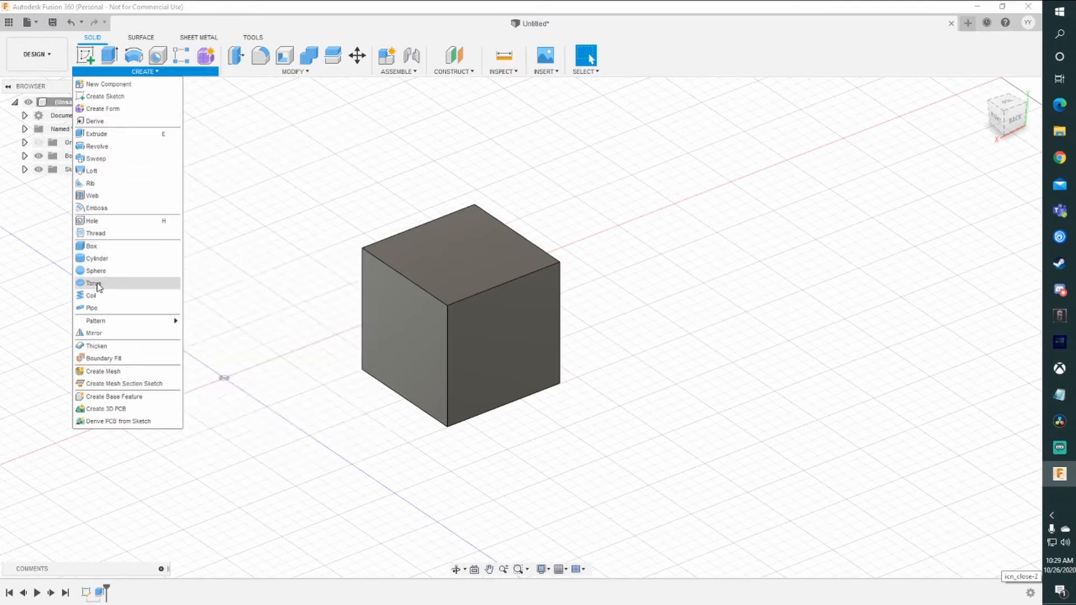
left_click(94, 246)
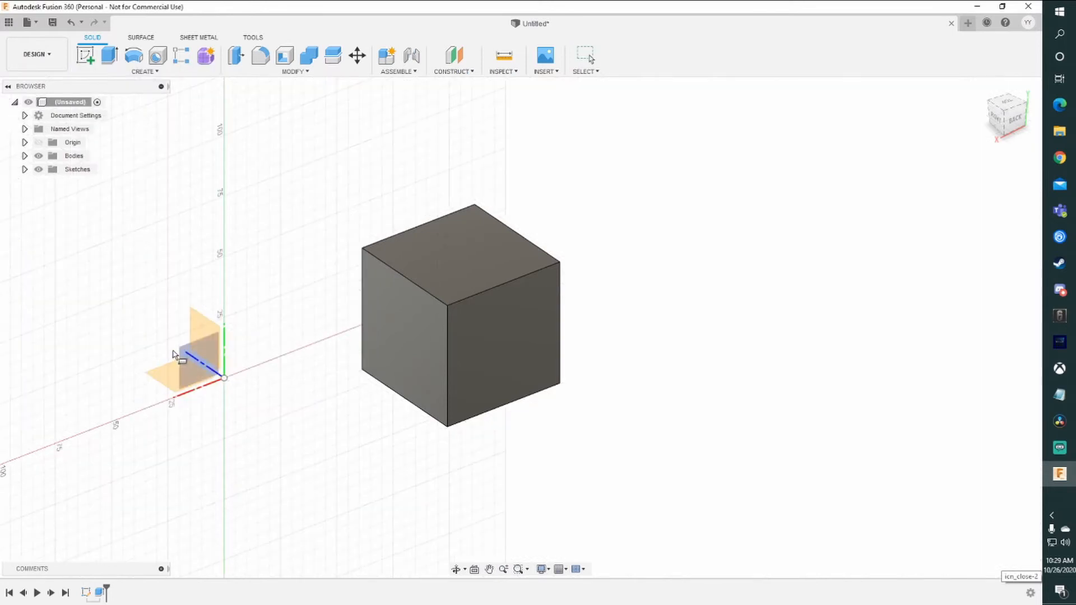
middle_click_drag(215, 337, 661, 435, "shift")
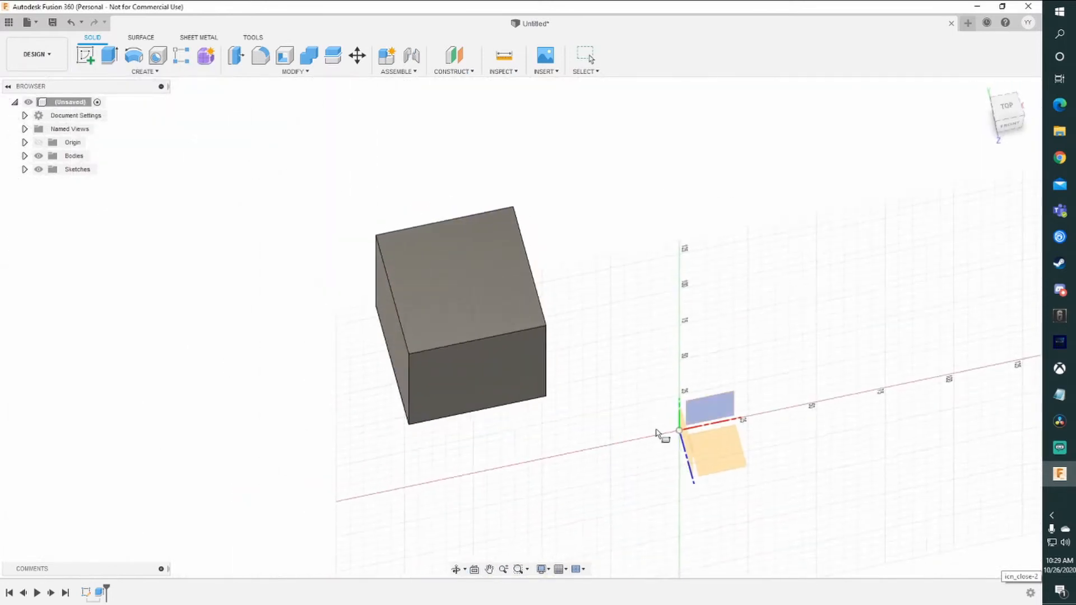
left_click(722, 449)
left_click(676, 326)
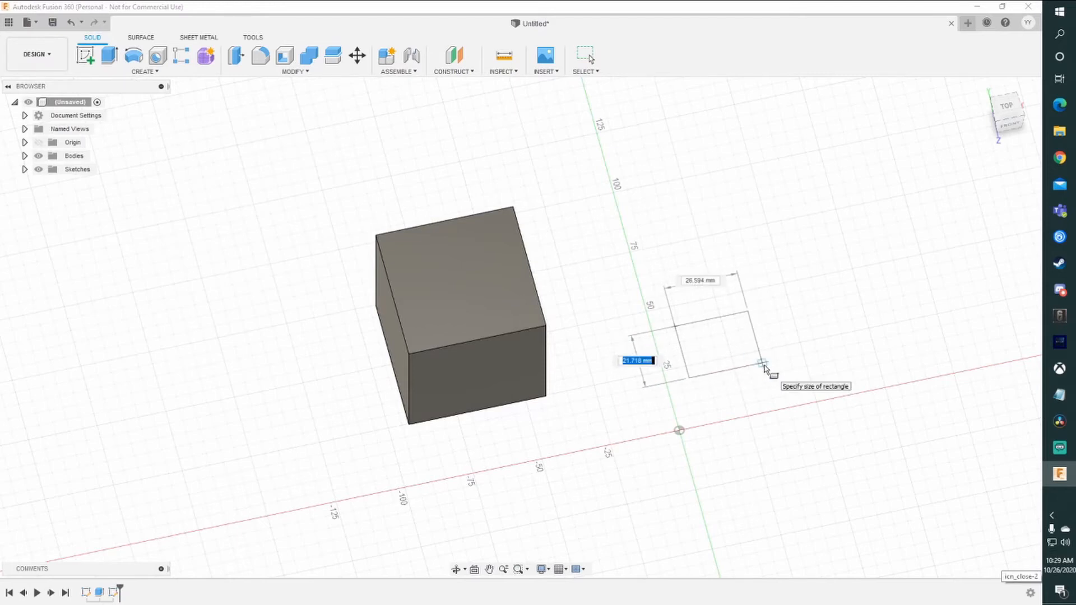
type("25")
key("Tab")
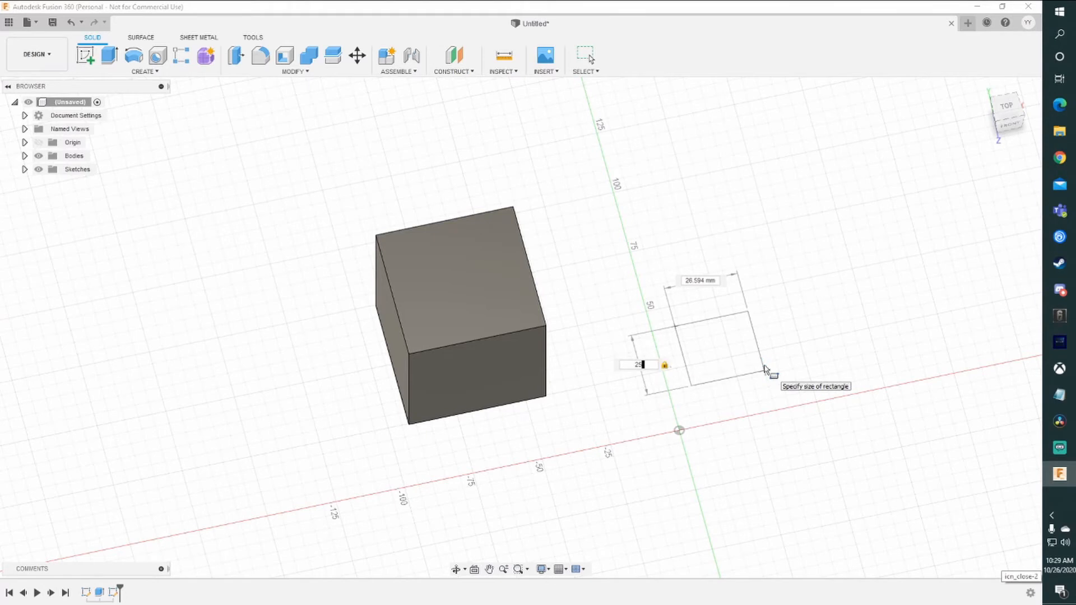
type("25")
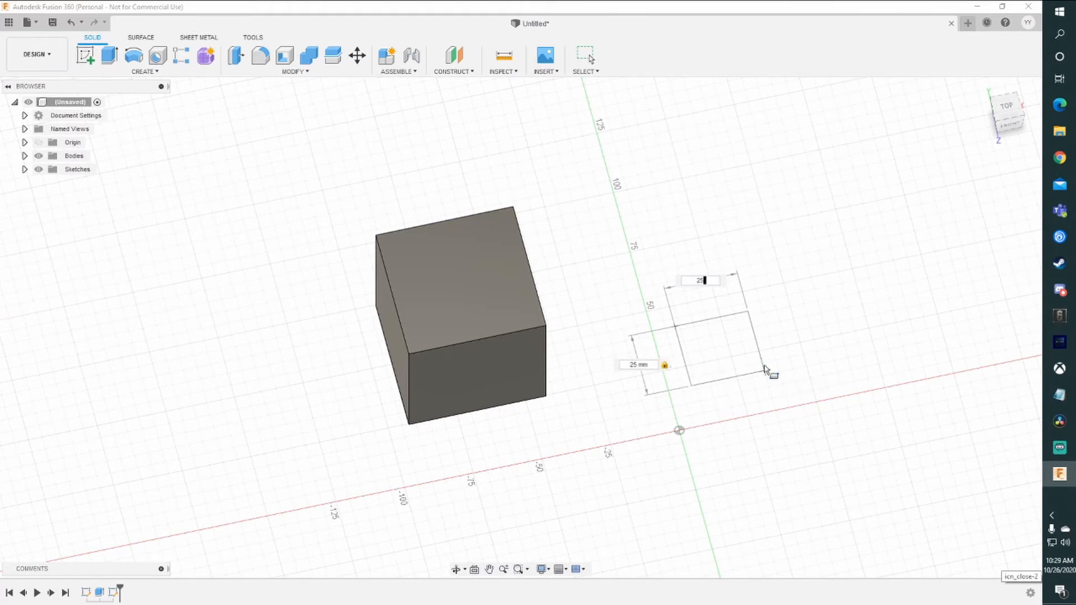
key("Return")
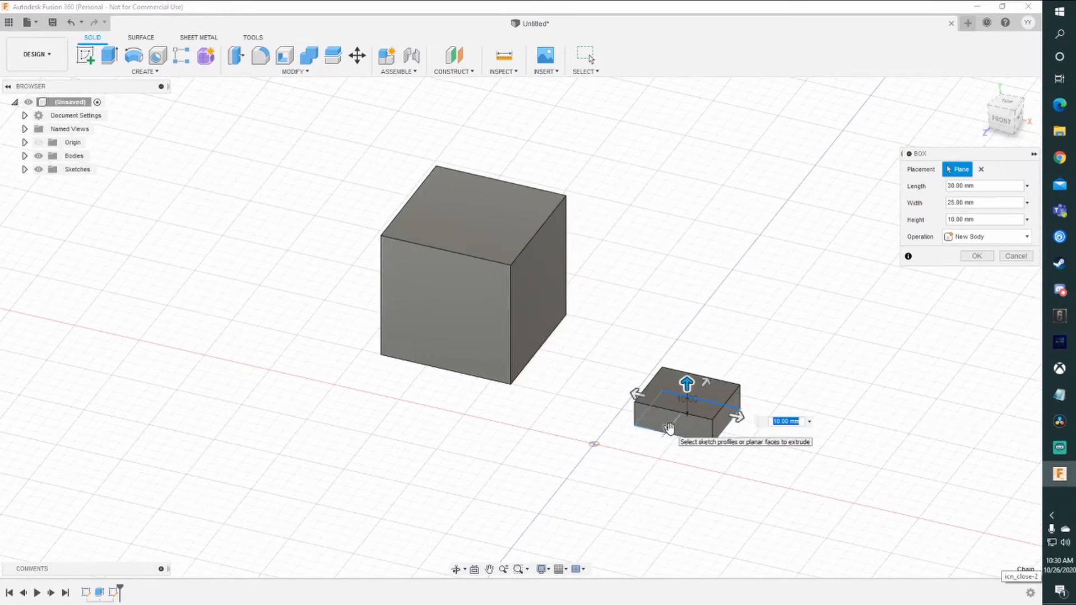
Resize the new box to 45 mm long, 50 mm wide and 50 mm high and create it as a new body
left_click_drag(669, 429, 653, 450)
left_click_drag(729, 427, 756, 434)
left_click_drag(629, 404, 616, 401)
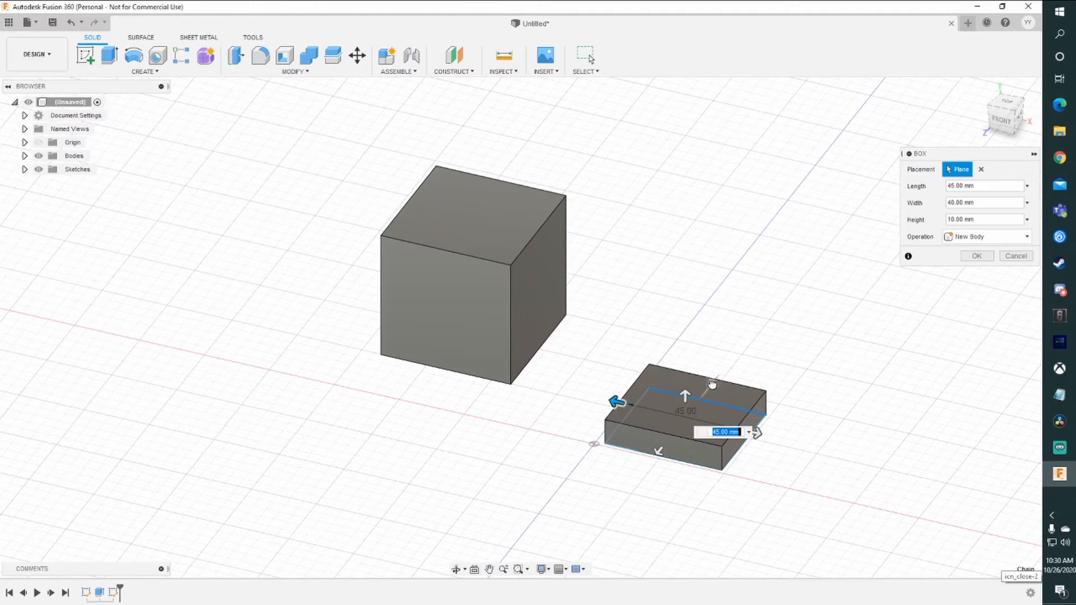
left_click_drag(712, 384, 690, 294)
middle_click_drag(690, 294, 831, 395, "shift")
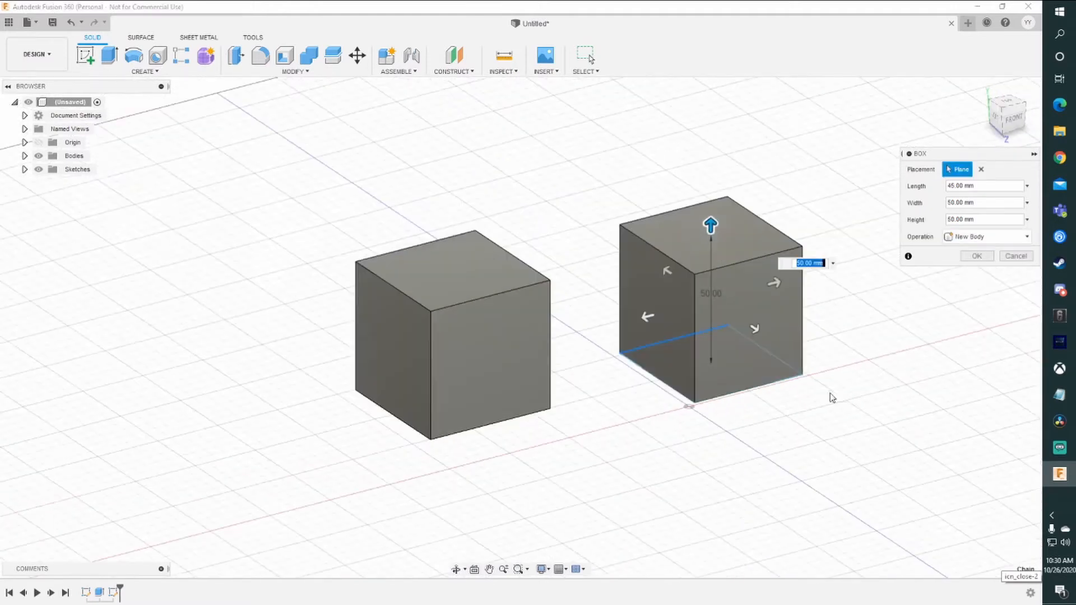
left_click(977, 256)
Create a cylinder on the ground plane in front of the second box, with a 65 mm diameter and 75 mm height, as a new body
left_click(145, 71)
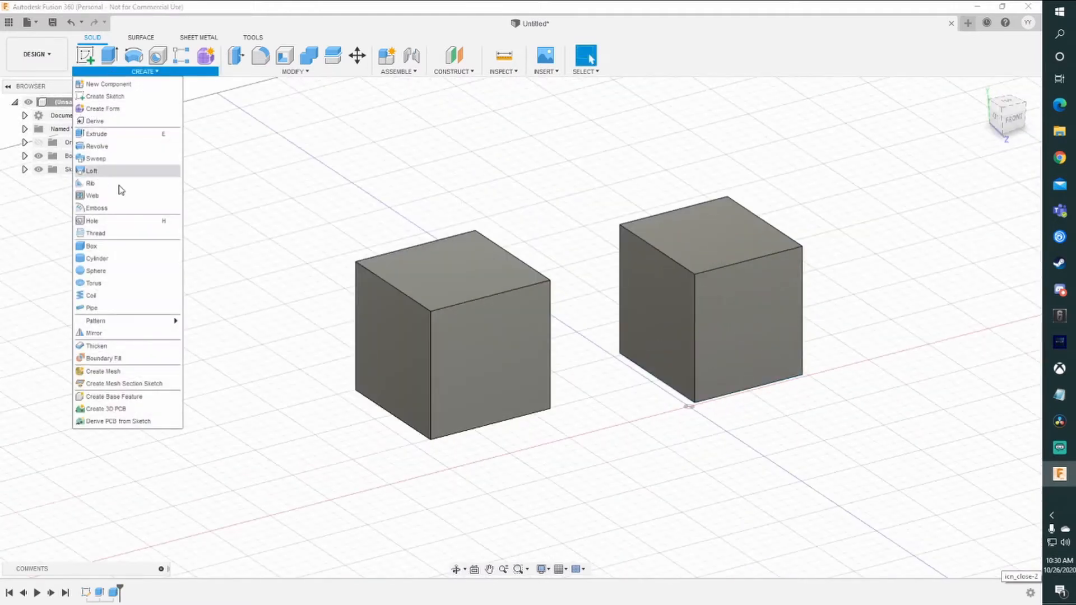
left_click(133, 264)
left_click(723, 432)
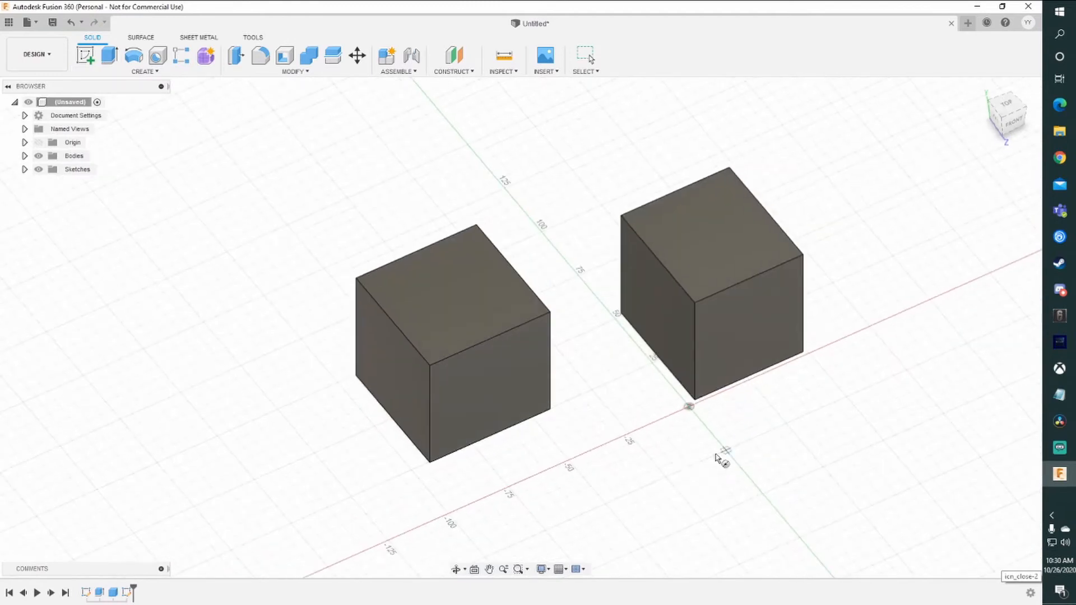
left_click(693, 489)
left_click(757, 456)
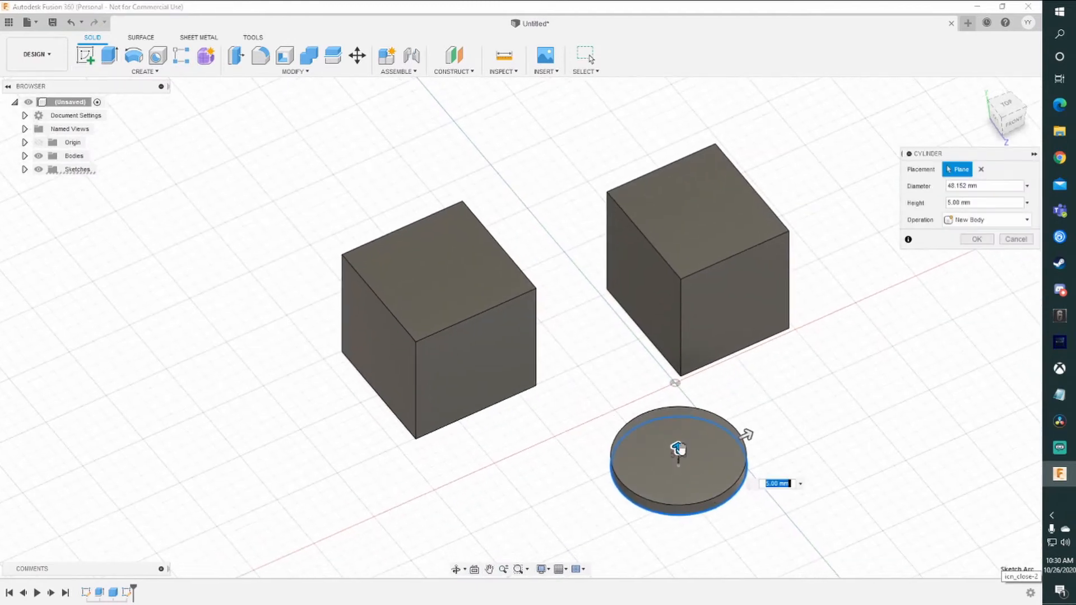
left_click_drag(668, 384, 670, 308)
middle_click_drag(754, 440, 710, 379, "shift")
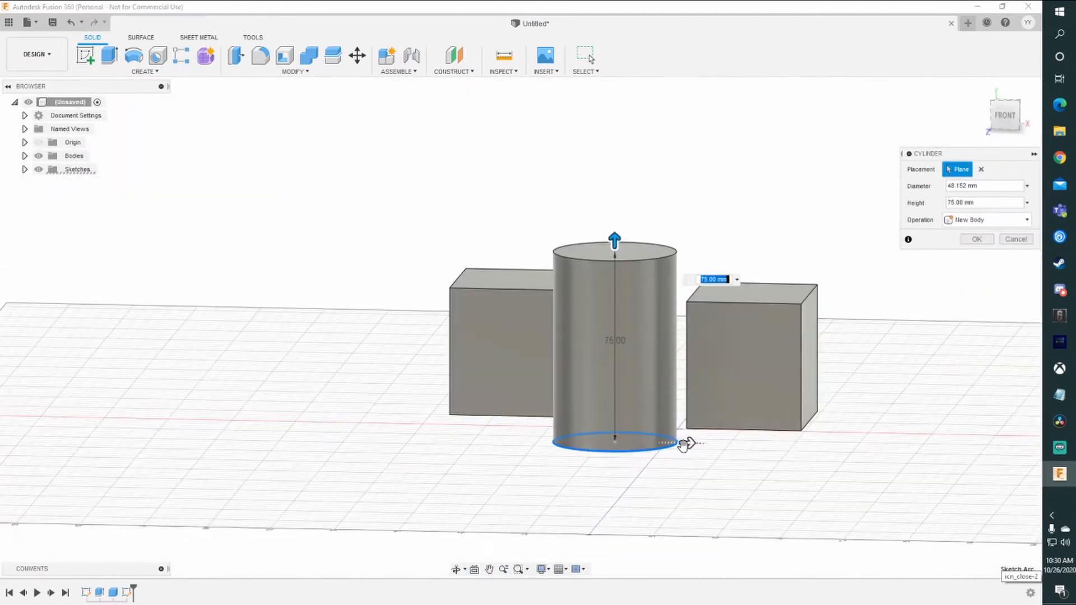
left_click_drag(687, 443, 713, 443)
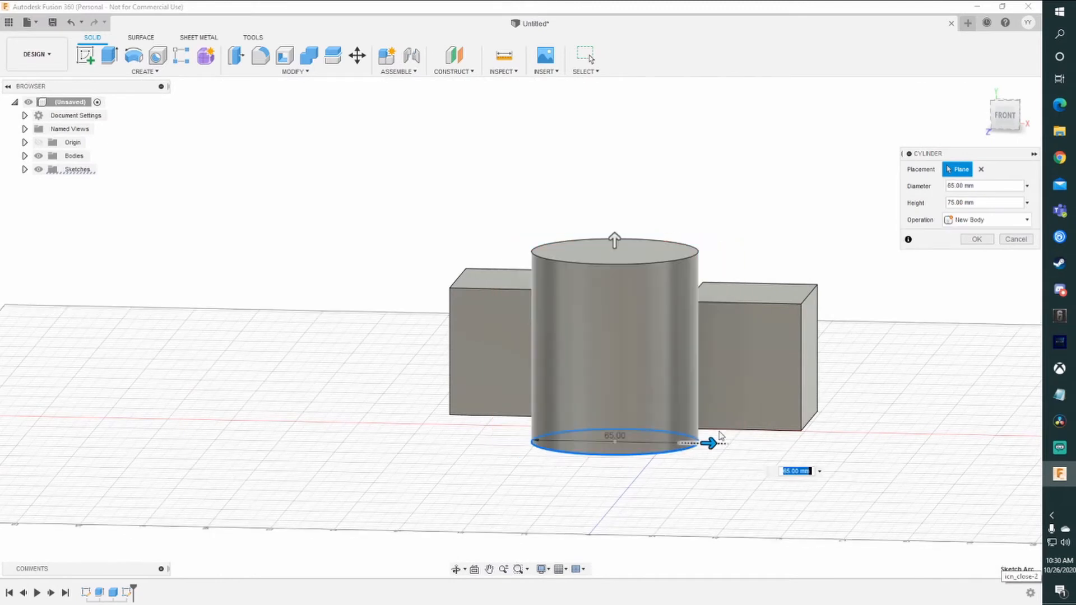
left_click(977, 240)
Create a 50 mm diameter sphere on the ground plane in front of the first cube as a new body
left_click(145, 72)
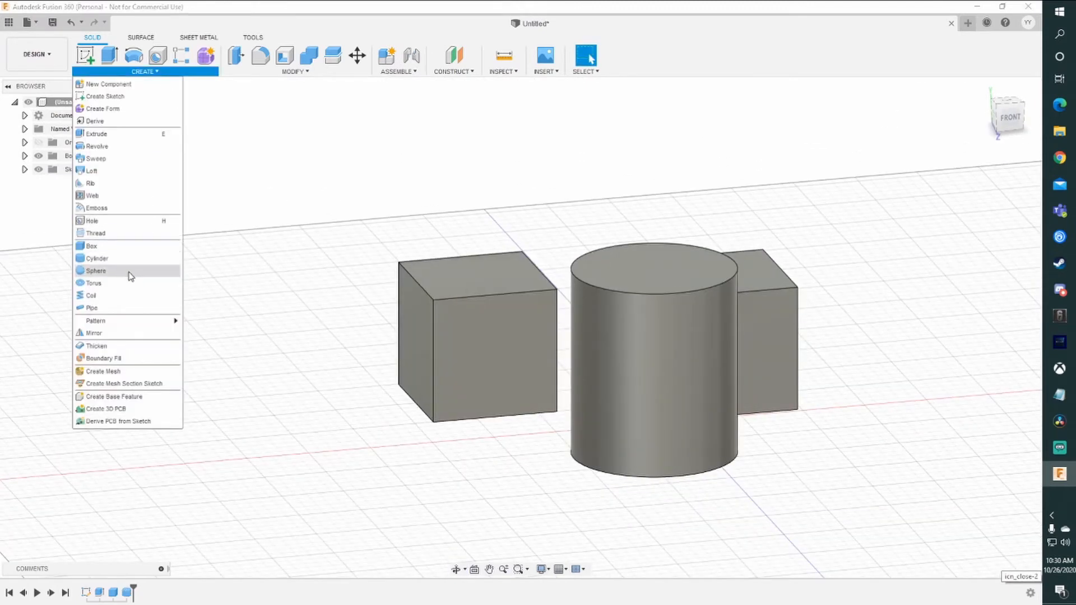
left_click(96, 271)
left_click(377, 455)
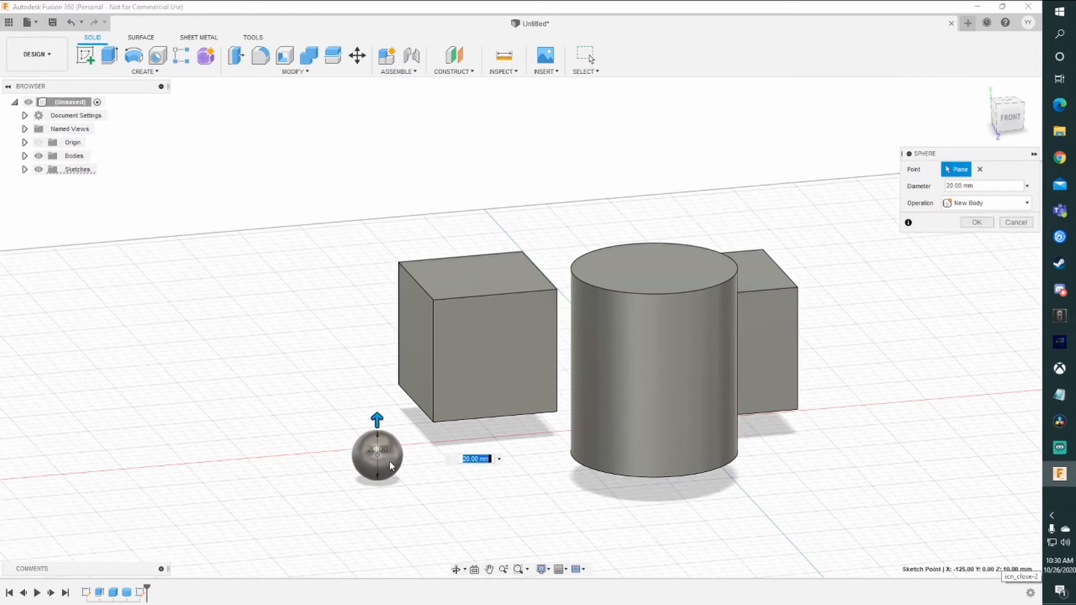
left_click_drag(377, 417, 464, 377)
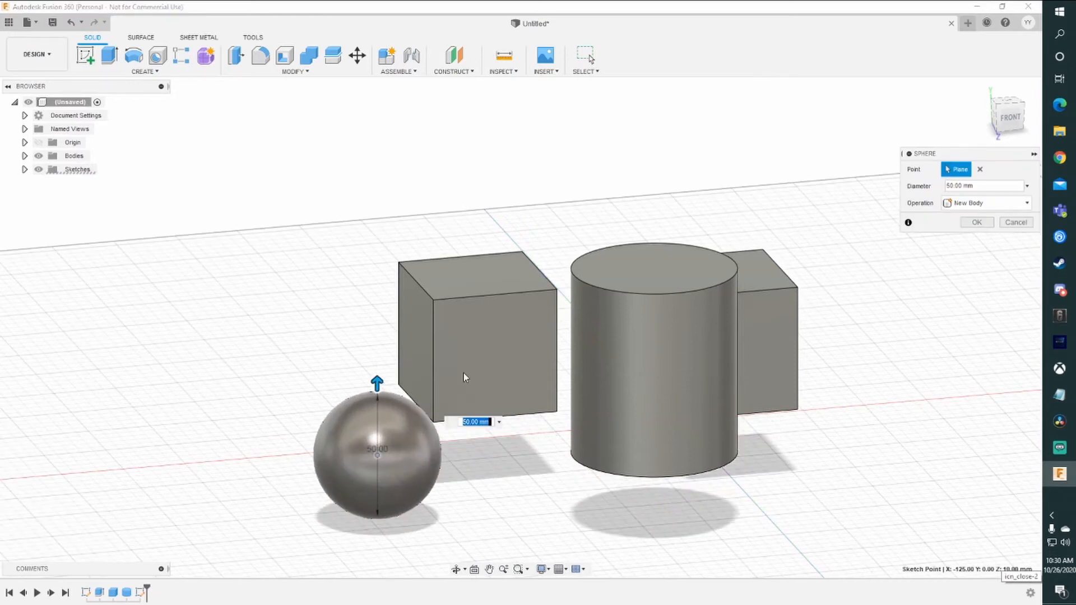
left_click(977, 223)
Create a torus on the ground plane beside the cylinder, on the side away from the sphere, and enlarge its ring
left_click(145, 71)
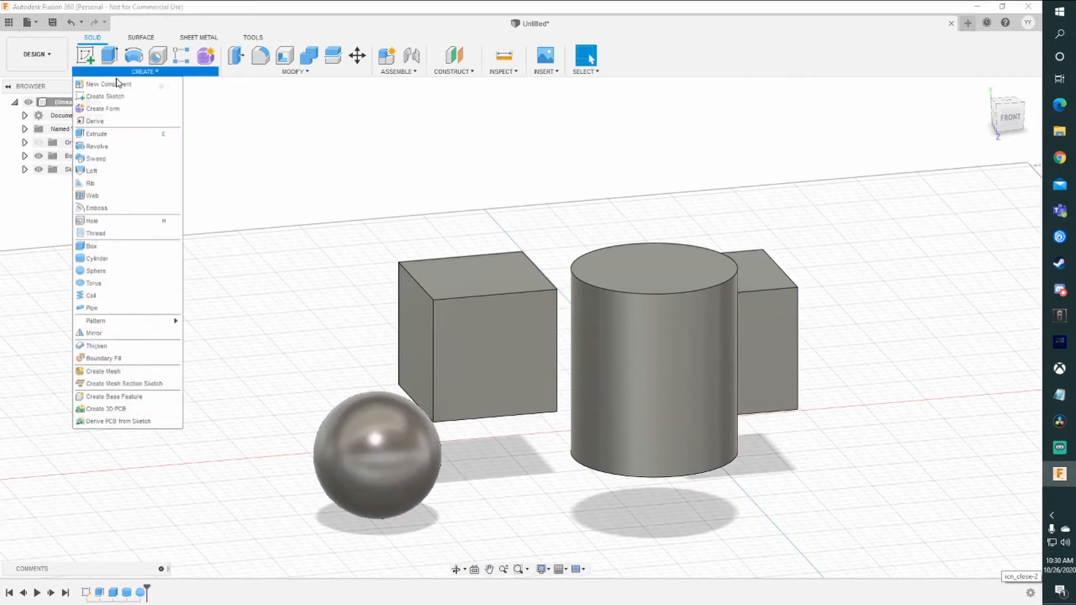
left_click(96, 280)
left_click(701, 311)
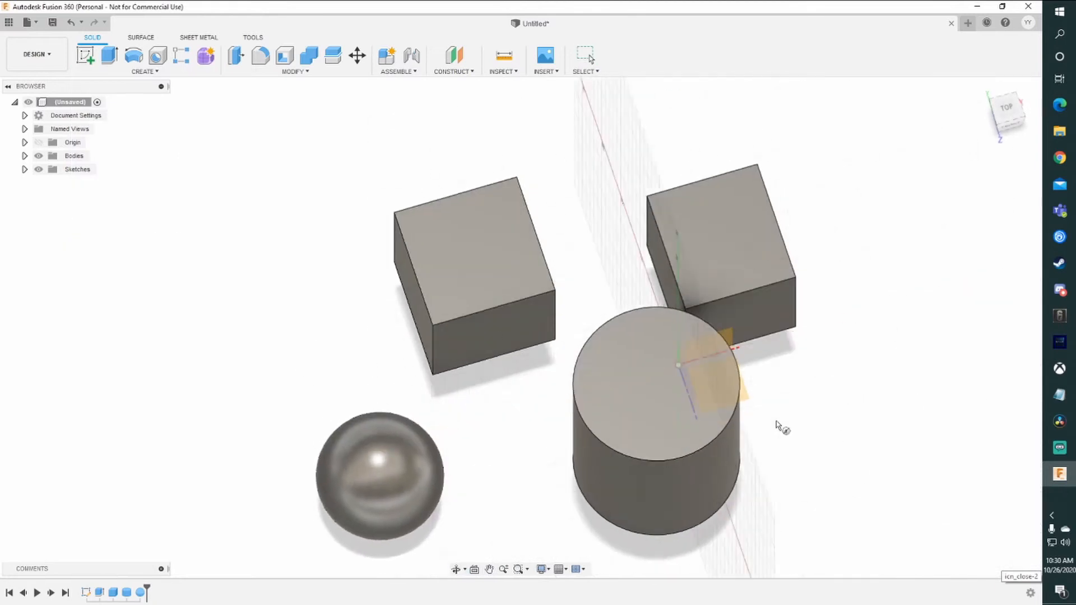
left_click(606, 265)
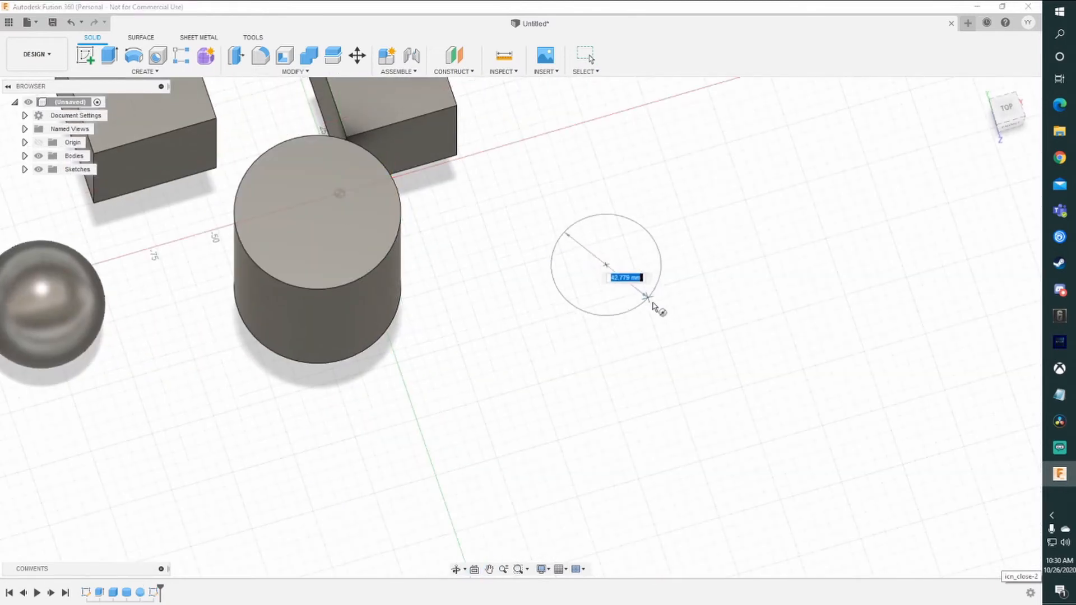
left_click(650, 315)
middle_click_drag(646, 348, 735, 304, "shift")
left_click_drag(733, 304, 799, 284)
left_click(975, 262)
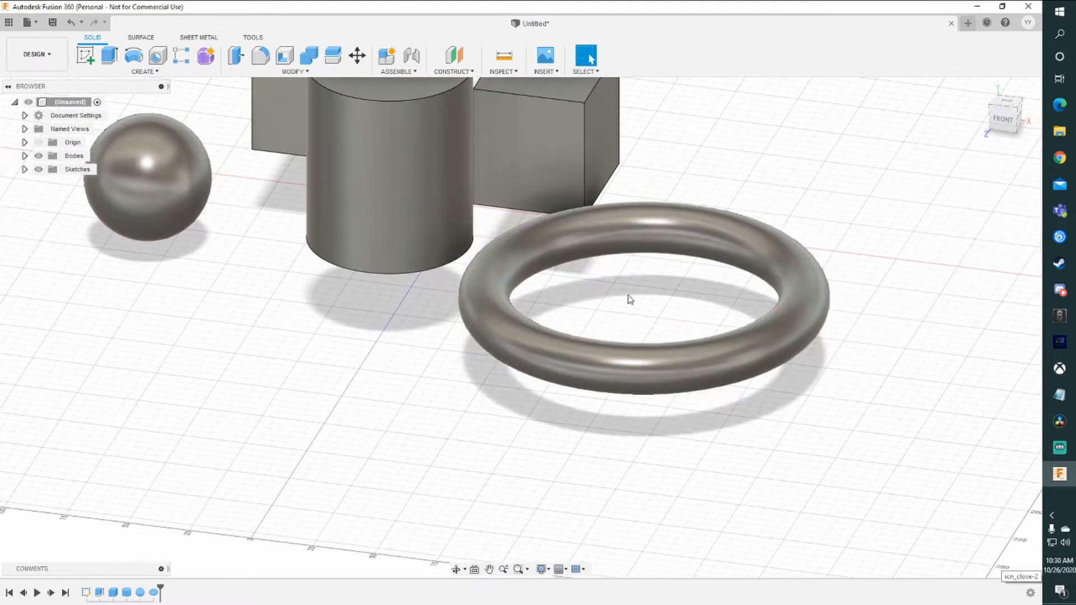
scroll(628, 299, "down", 5)
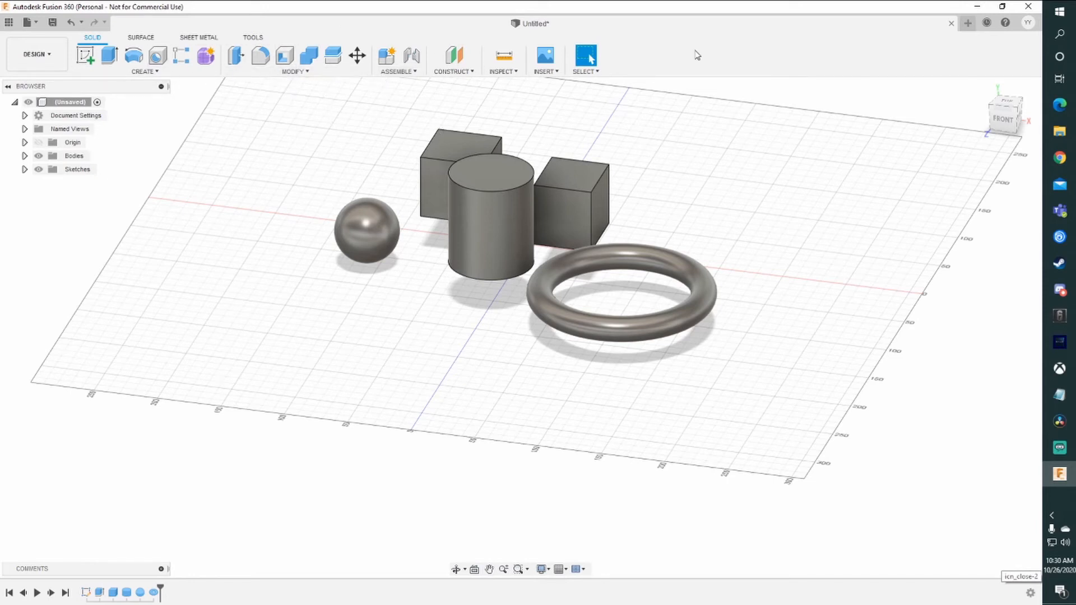
Start a Fillet on the first cube's top edge on the sphere side and pull its radius to 30 mm
left_click(289, 71)
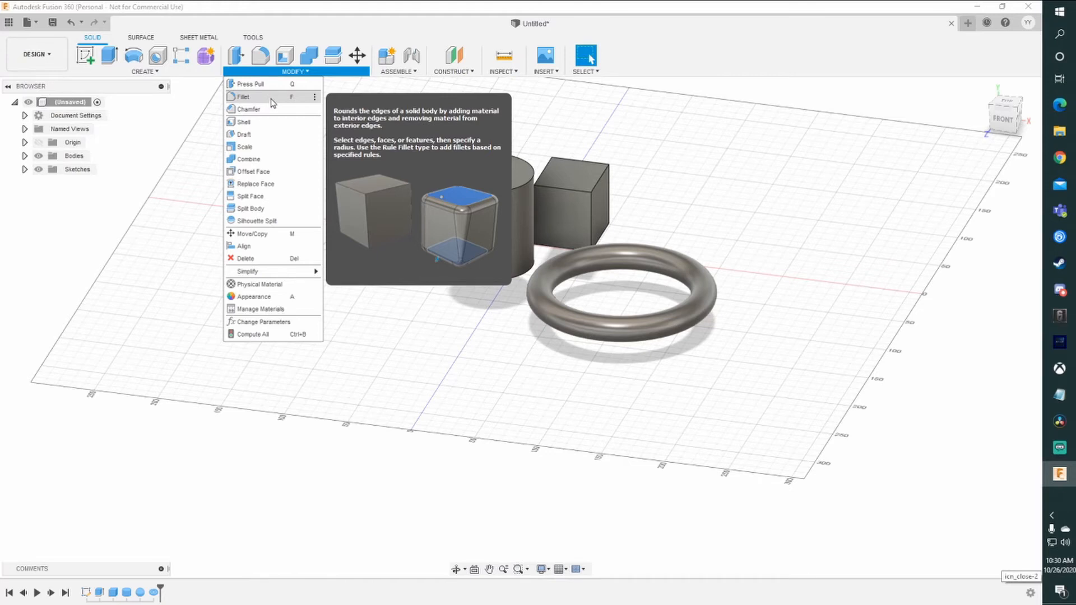
left_click(272, 102)
middle_click_drag(392, 314, 456, 328, "shift")
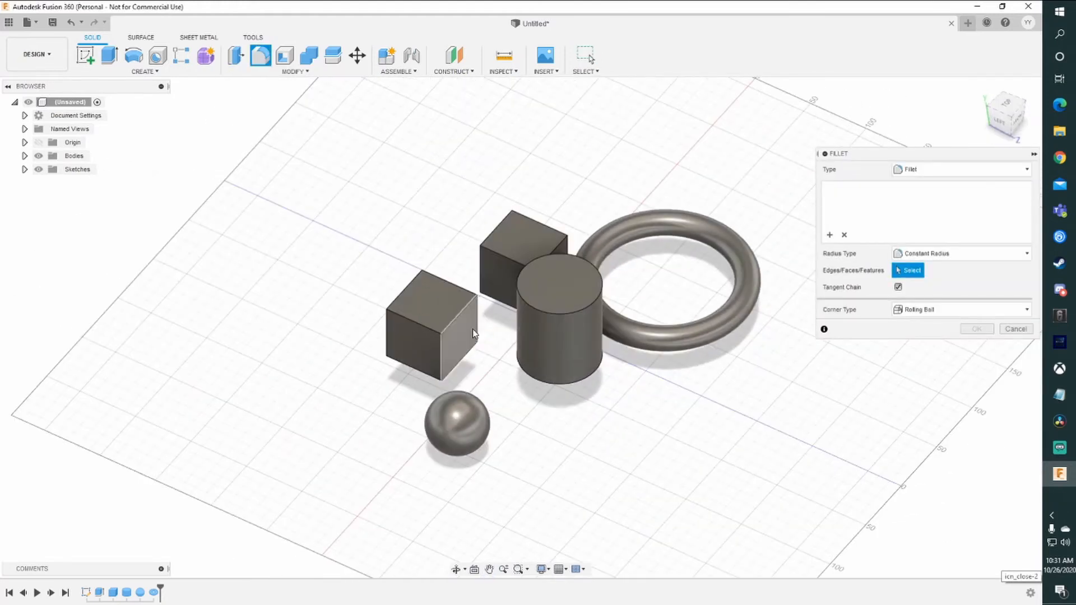
middle_click_drag(473, 328, 467, 358, "shift")
scroll(467, 353, "up", 5)
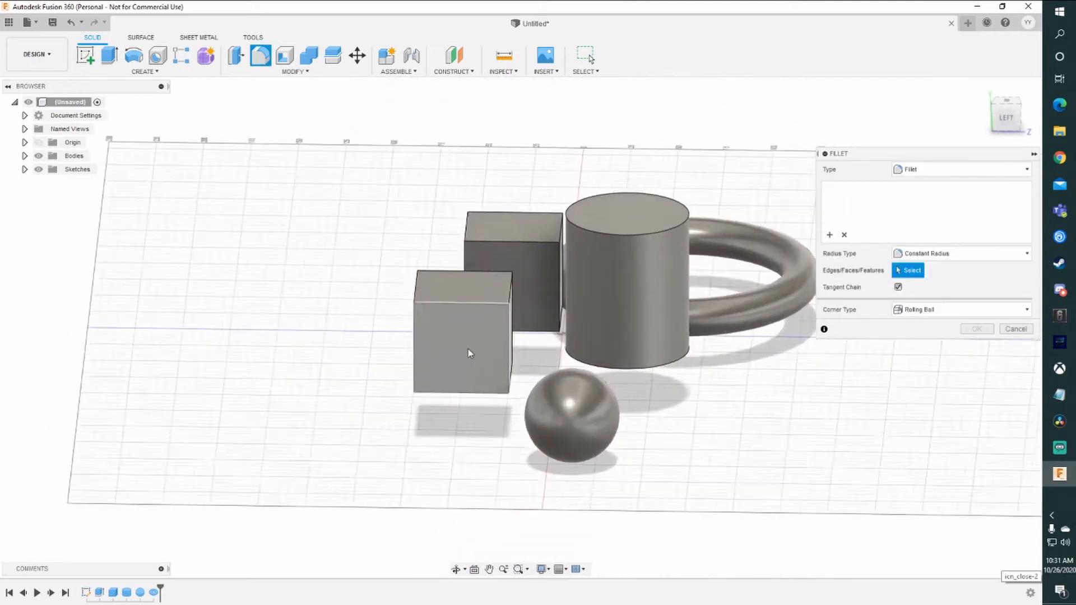
scroll(469, 352, "up", 3)
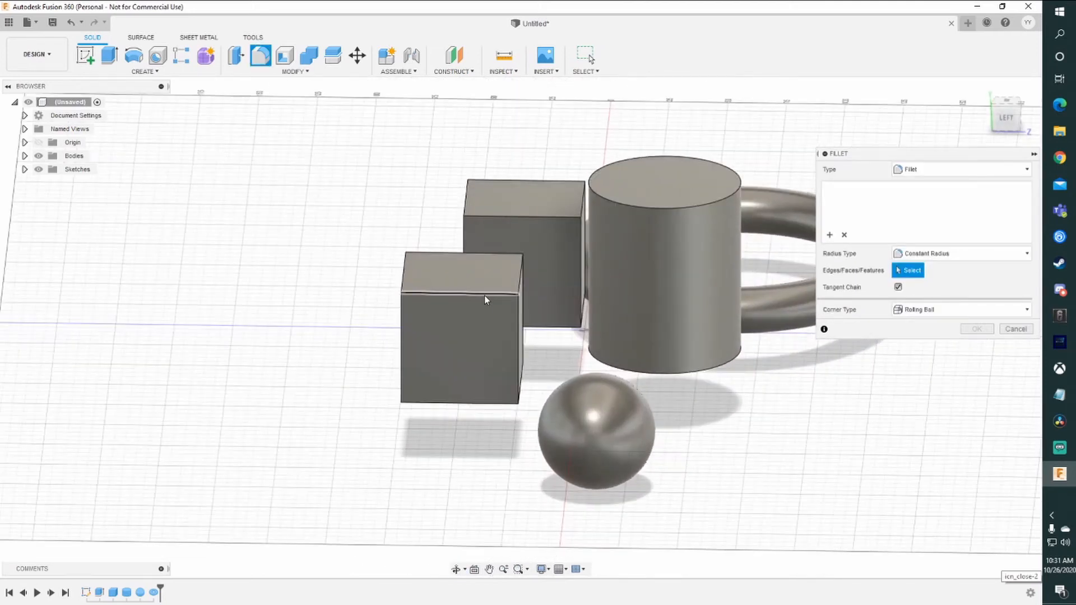
middle_click_drag(485, 300, 401, 279, "shift")
left_click(383, 220)
middle_click_drag(383, 220, 367, 199, "shift")
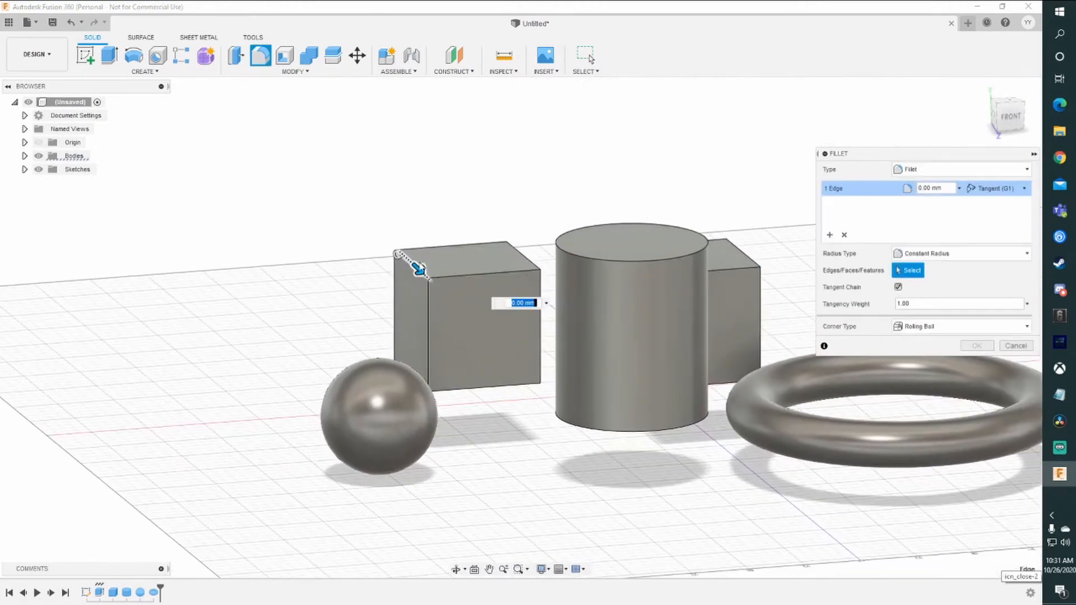
mouse_move(418, 269)
middle_mouse_down("shift")
mouse_move(399, 247)
mouse_move(432, 259)
middle_mouse_up("shift")
left_click_drag(432, 259, 461, 290)
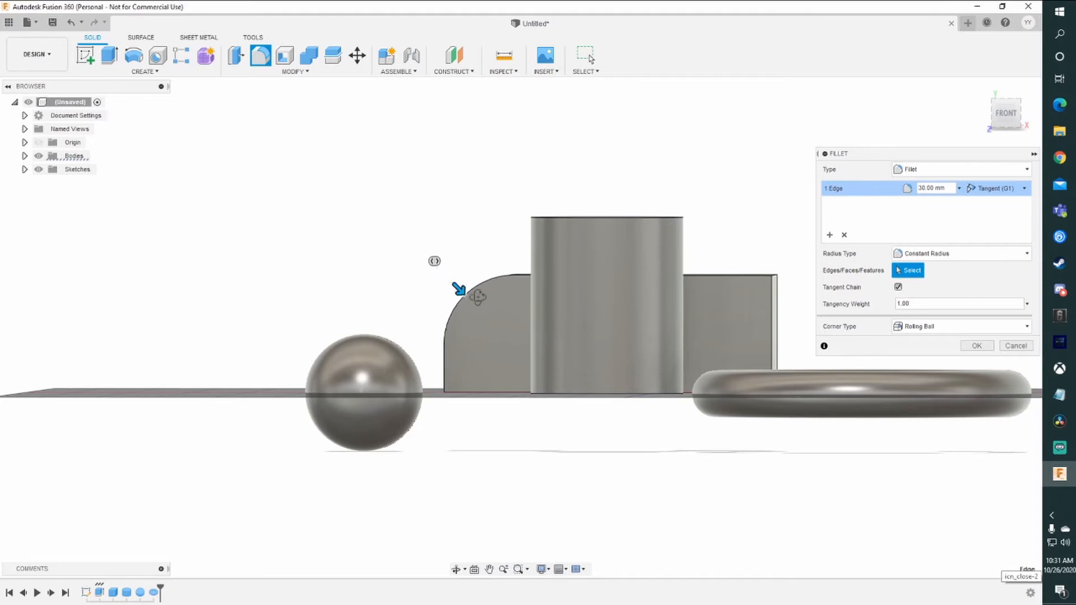
Set the radius of the first cube's edge fillet to 15 mm and apply it
middle_click_drag(477, 297, 468, 317, "shift")
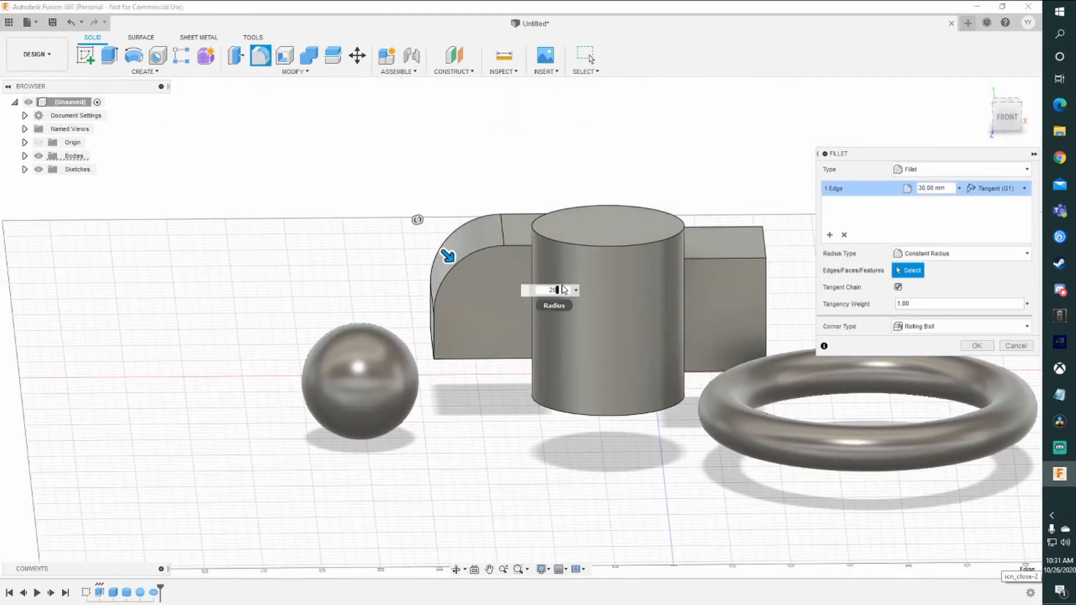
type("20")
key("Return")
type("10")
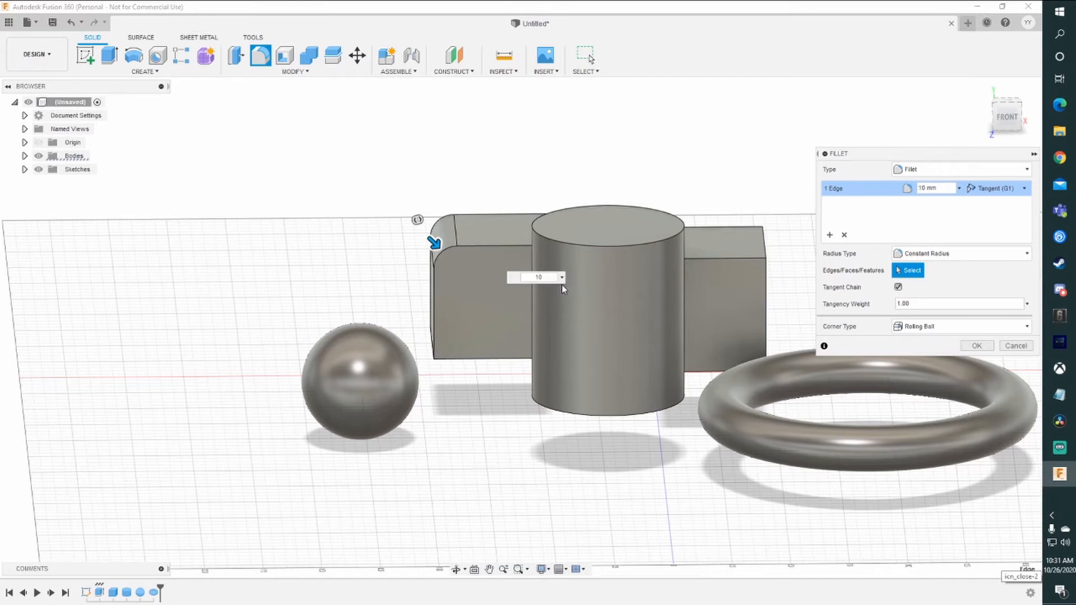
key("BackSpace")
type("5")
left_click(562, 285)
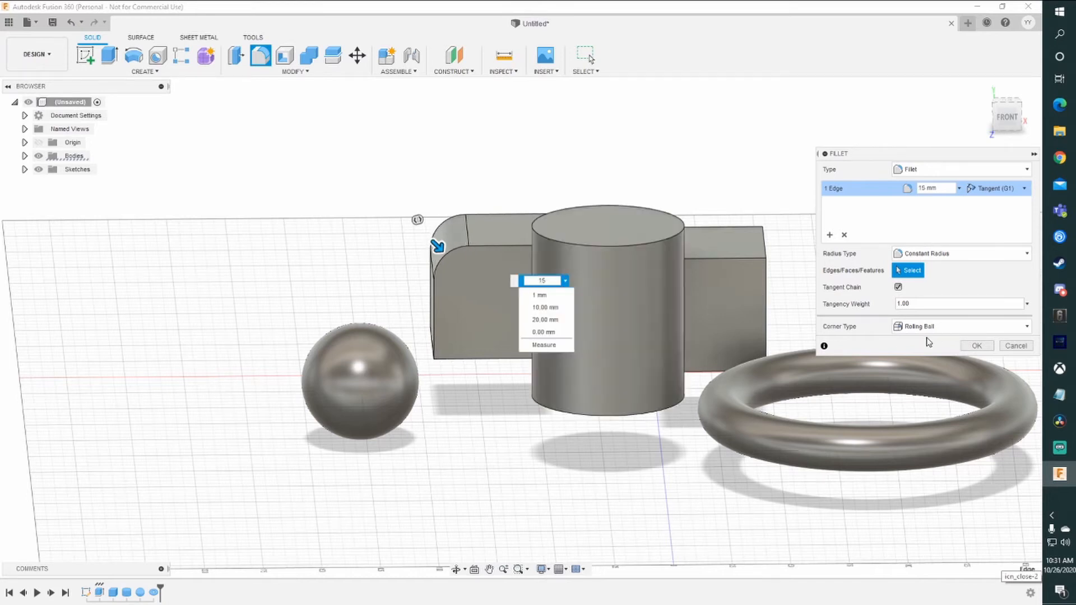
left_click(976, 347)
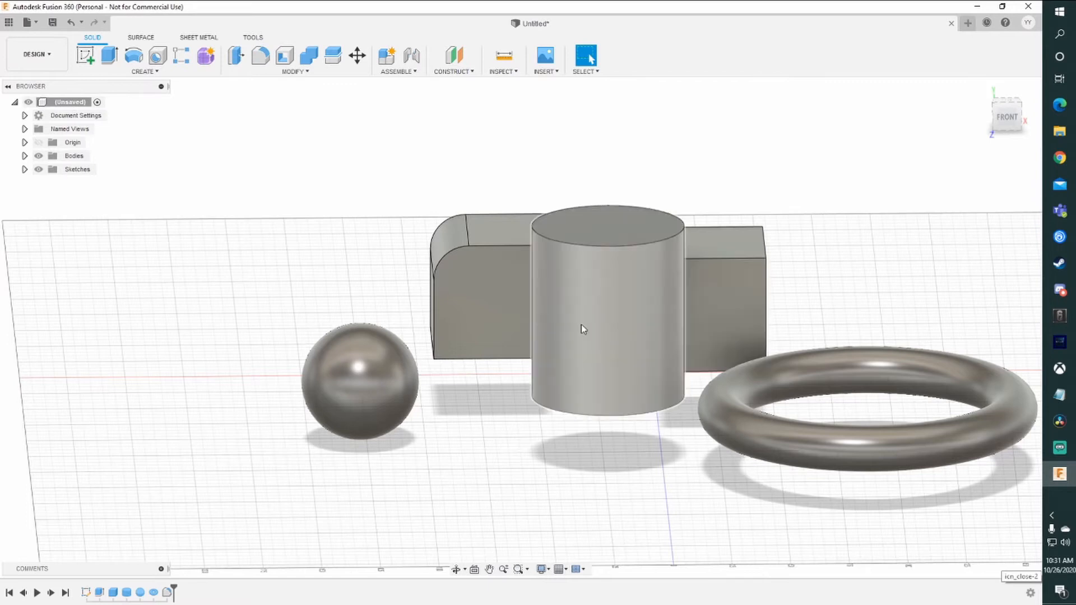
Fillet all four top edges of the second box with a 70 mm constant radius
middle_click_drag(581, 324, 632, 321, "shift")
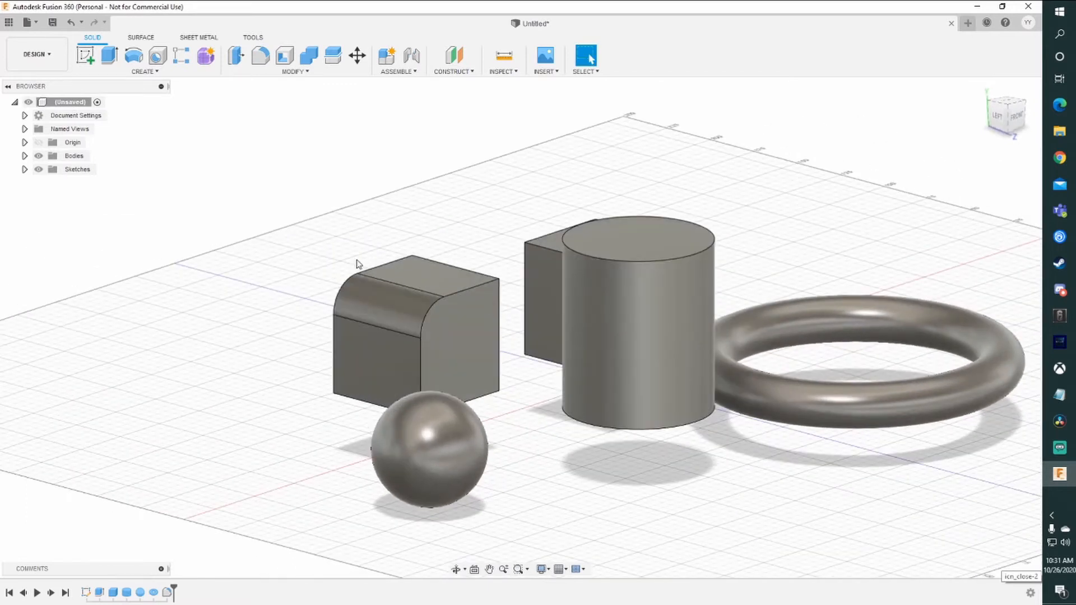
middle_click_drag(358, 173, 313, 105, "shift")
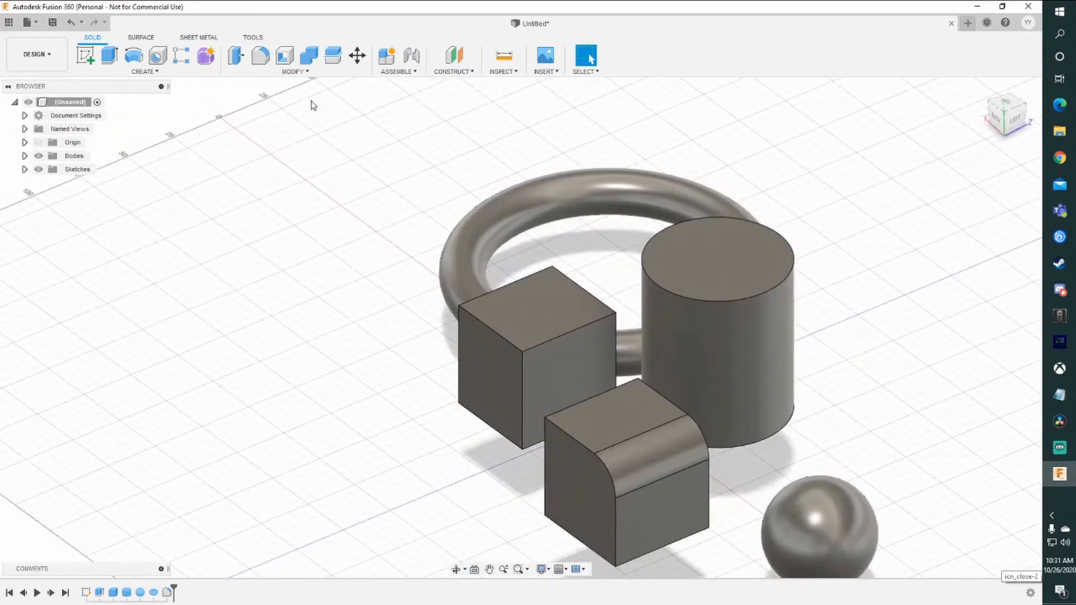
left_click(261, 56)
left_click(546, 342)
left_click(497, 344)
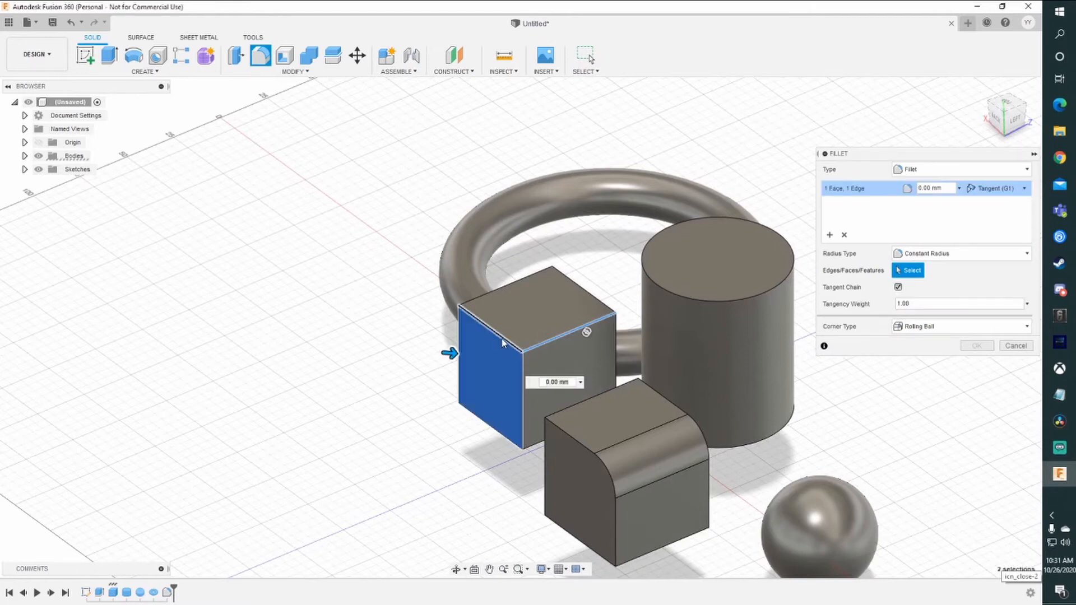
left_click(502, 339)
left_click(502, 359)
left_click(495, 290)
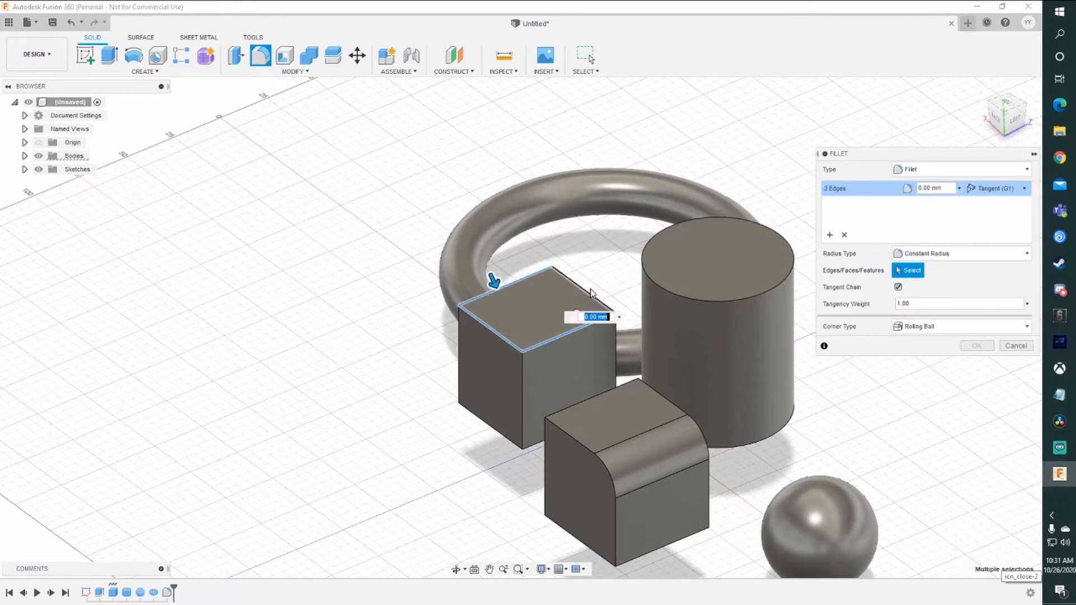
left_click(591, 297)
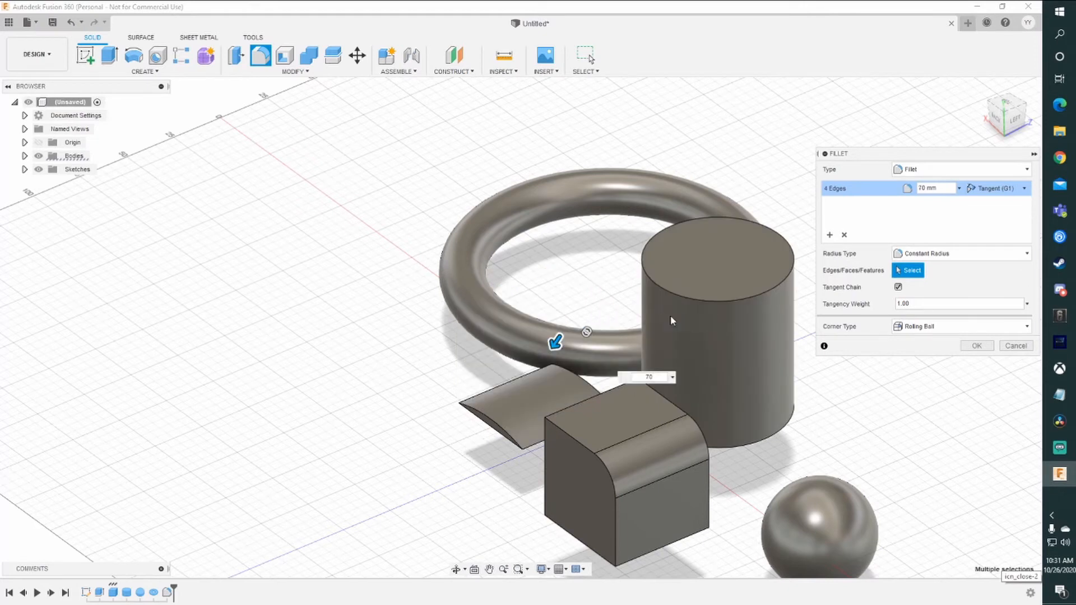
middle_click_drag(610, 362, 713, 306)
middle_click_drag(713, 305, 556, 341)
left_click(979, 347)
Start an equal-distance chamfer on the first box's top edge opposite its fillet and pull its distance to 15 mm
left_click(991, 97)
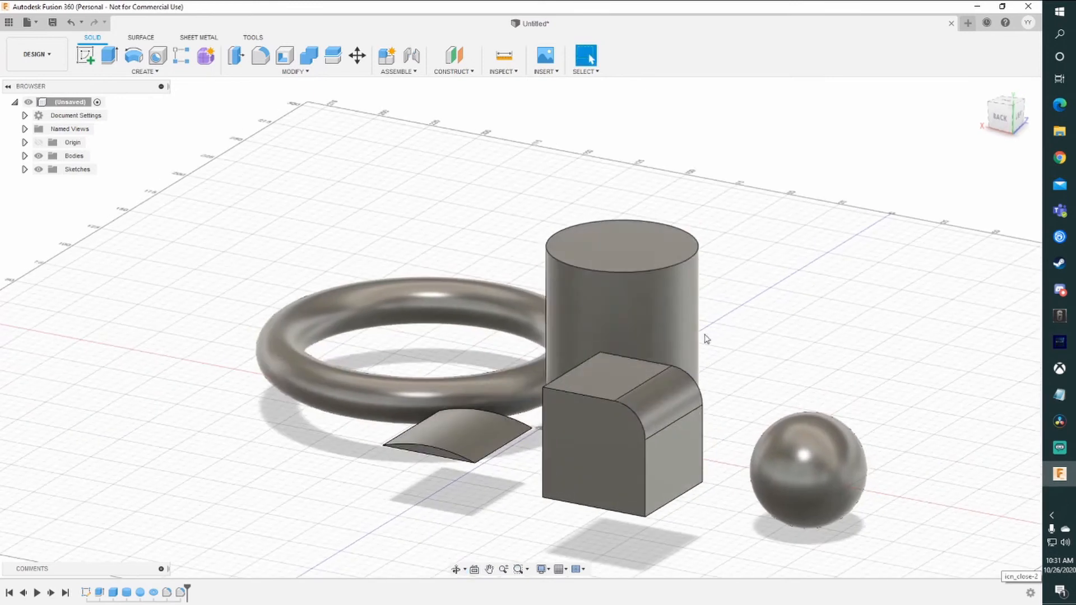
left_click(272, 71)
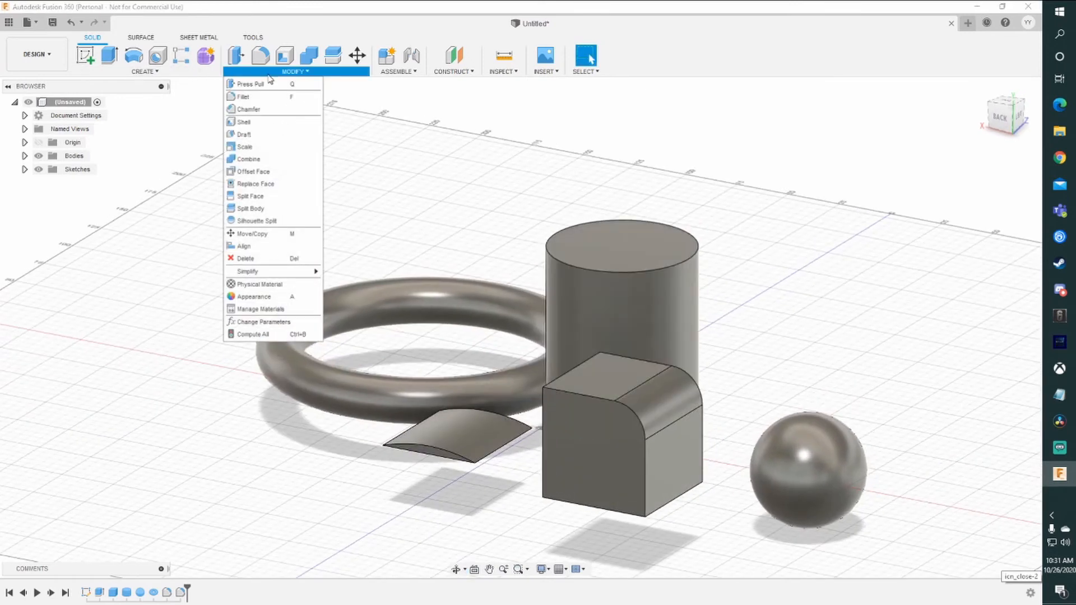
left_click(264, 109)
middle_click_drag(641, 418, 672, 390, "shift")
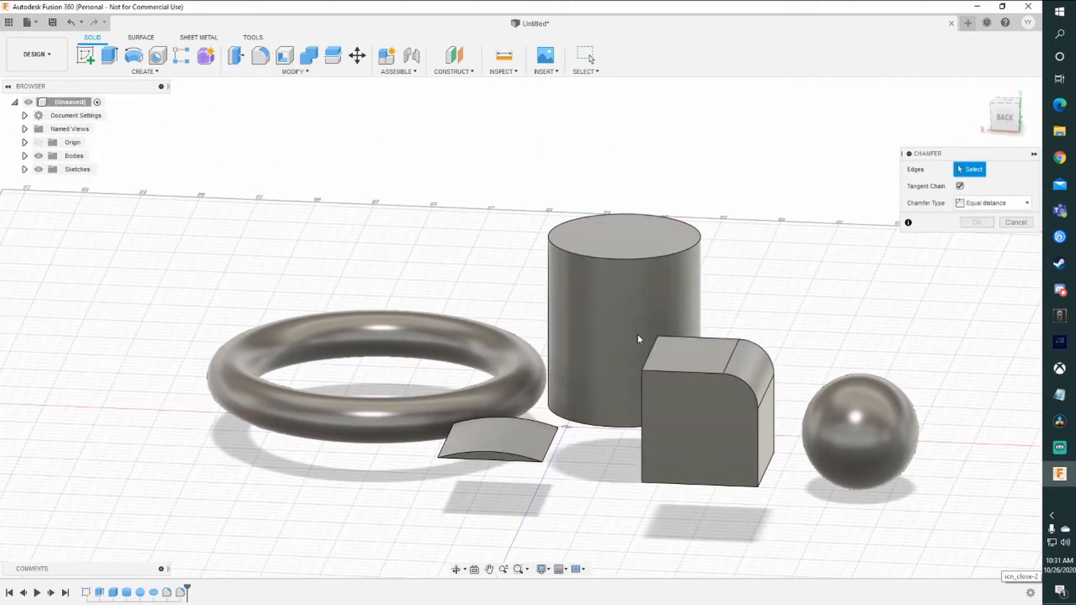
left_click(648, 367)
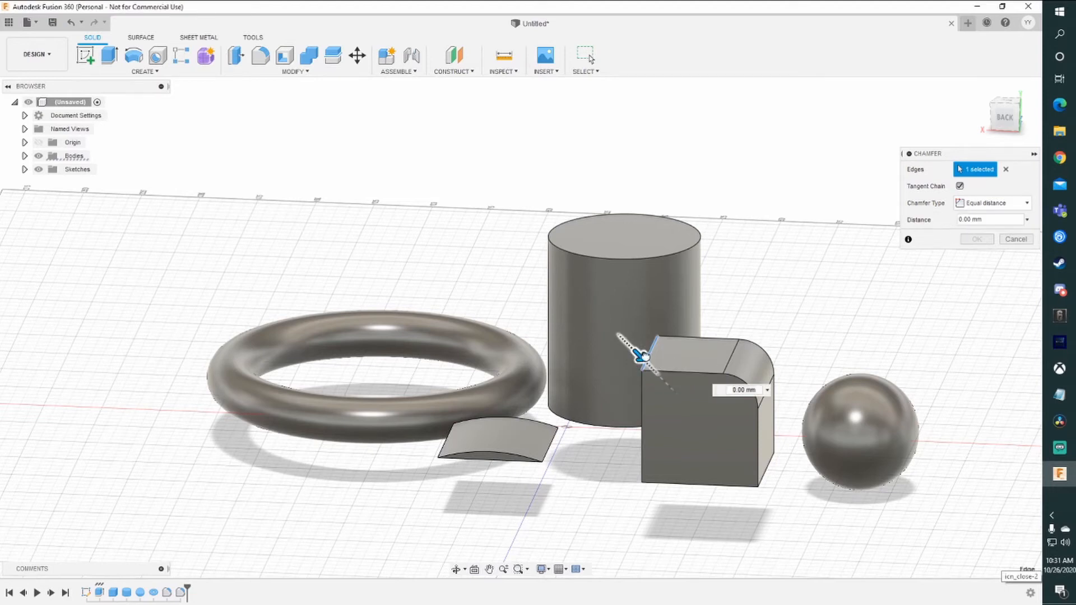
mouse_move(641, 356)
left_mouse_down()
mouse_move(700, 392)
mouse_move(660, 357)
left_mouse_up()
middle_click_drag(676, 393, 668, 327, "shift")
left_click_drag(642, 300, 649, 308)
middle_click_drag(668, 327, 703, 330, "shift")
left_click_drag(685, 304, 692, 310)
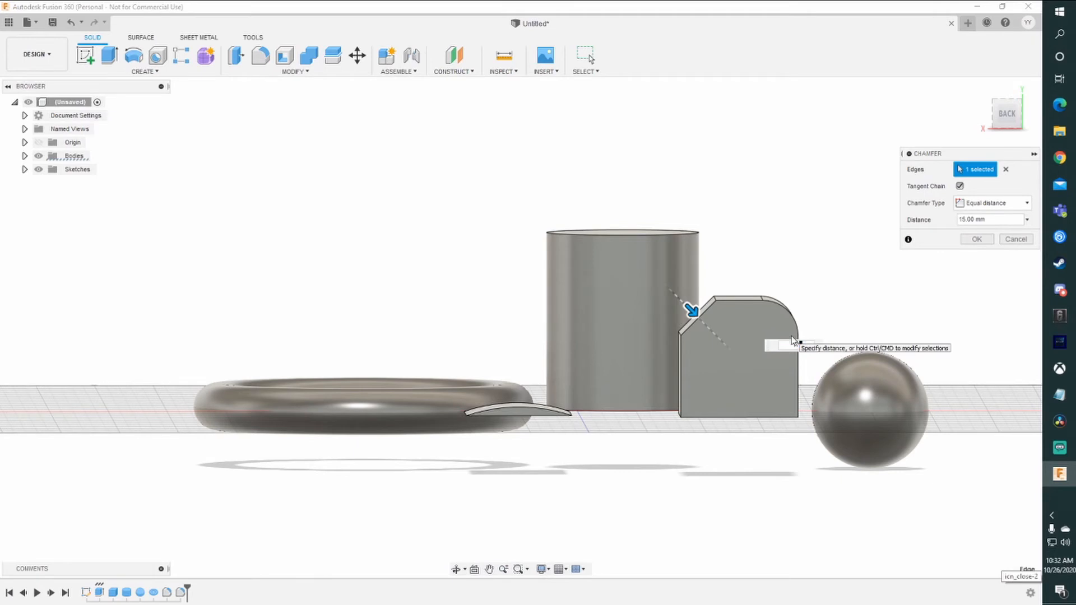
Set the first box's chamfer distance to 10 mm and apply it
type("17")
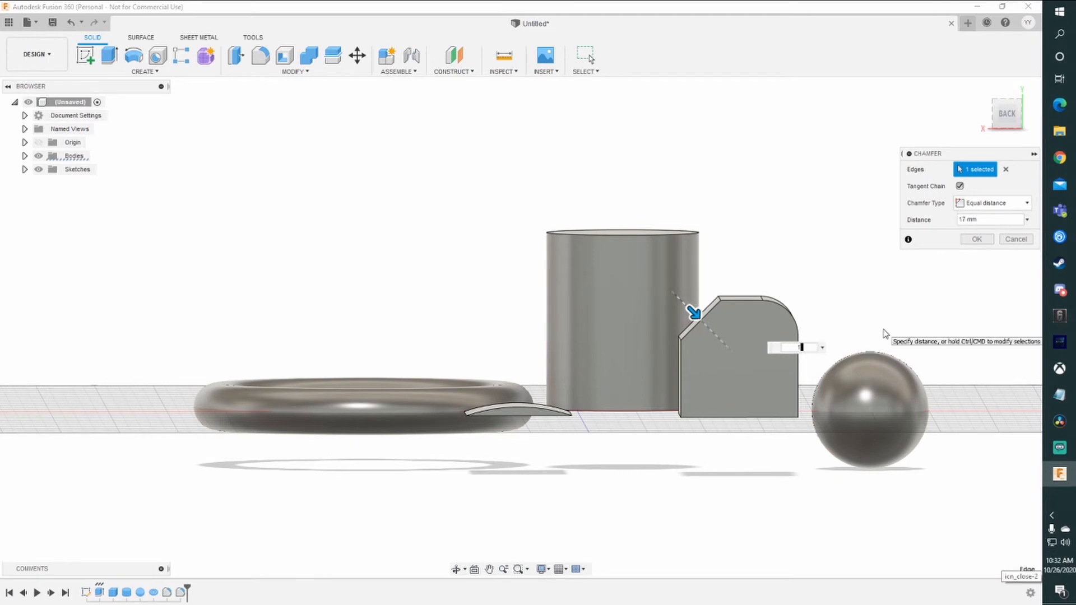
key("BackSpace")
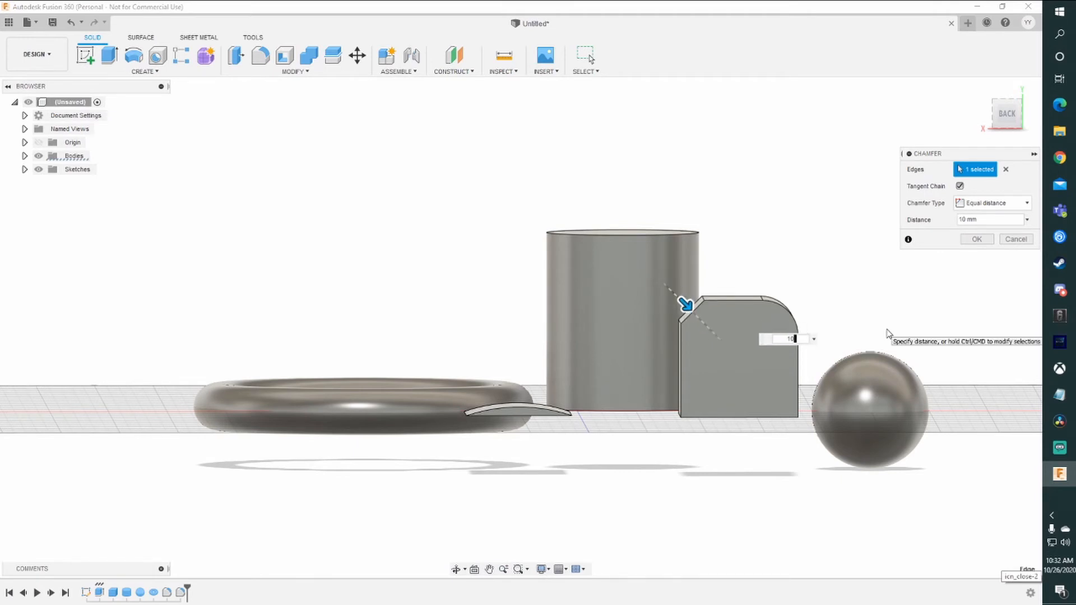
left_click(977, 240)
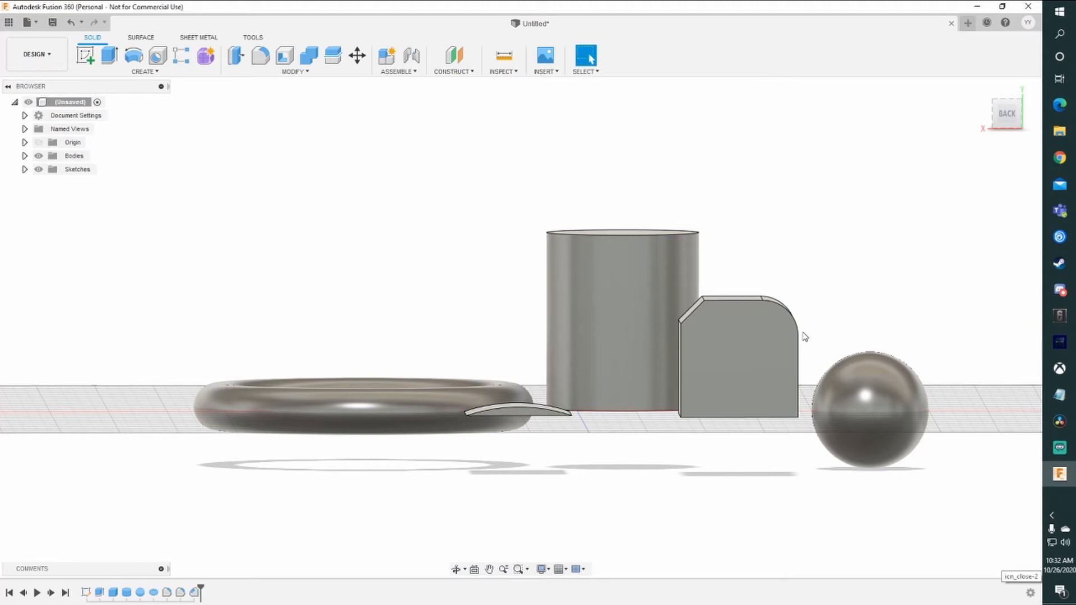
Shell the cylinder open through its top face with an inside thickness of 10 mm
left_click(295, 71)
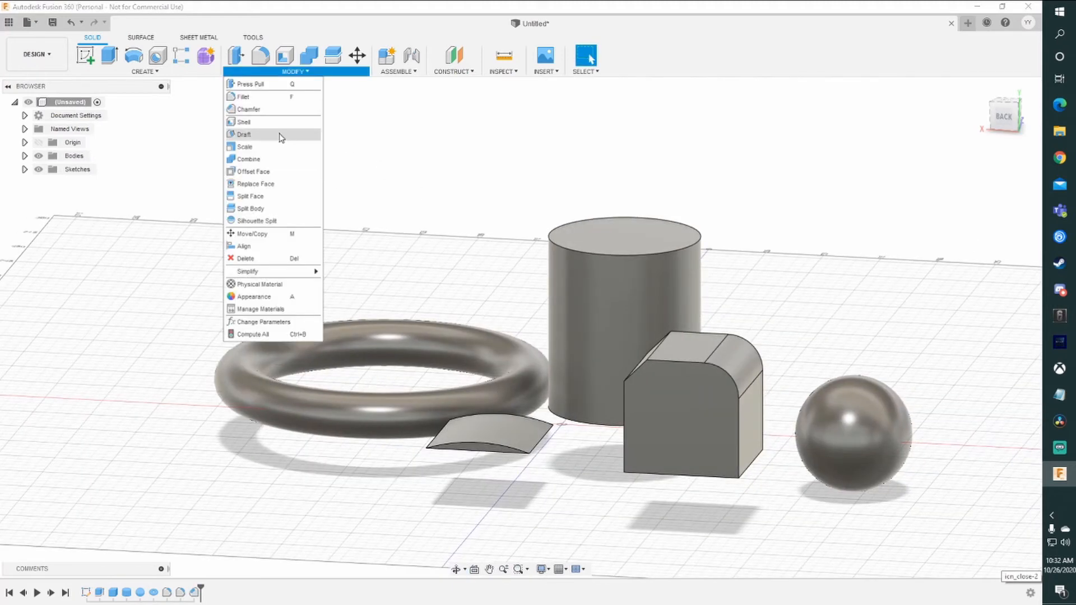
left_click(247, 122)
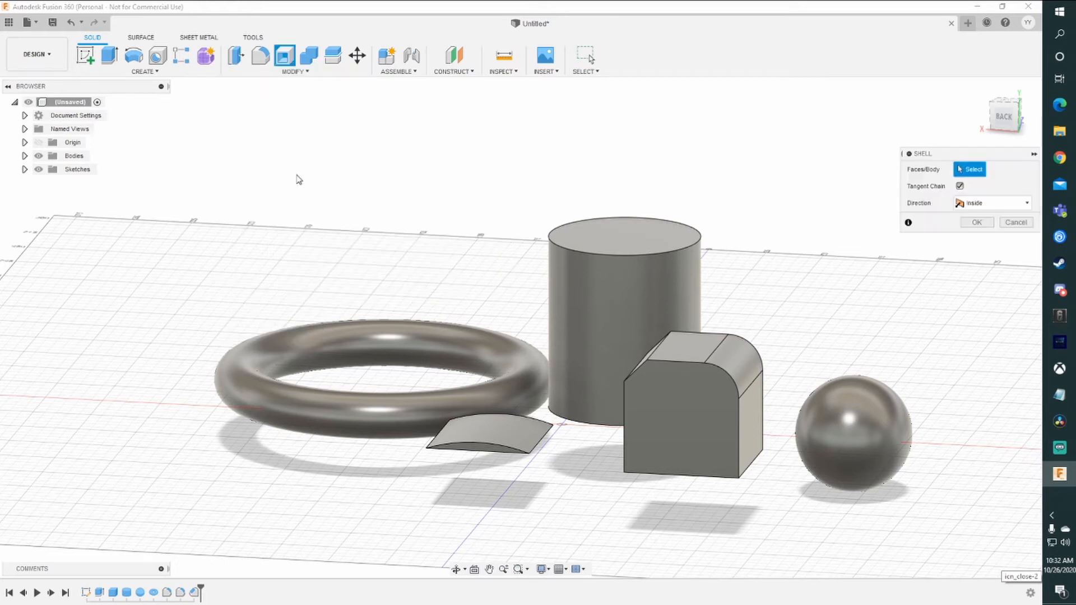
scroll(651, 276, "up", 3)
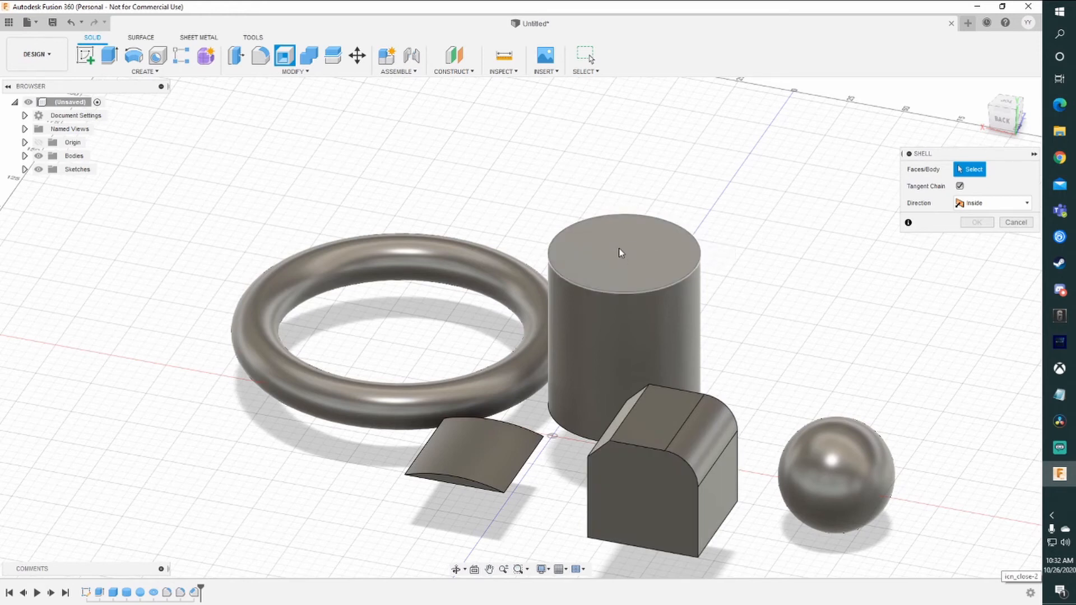
middle_click_drag(625, 254, 628, 323, "shift")
left_click(631, 354)
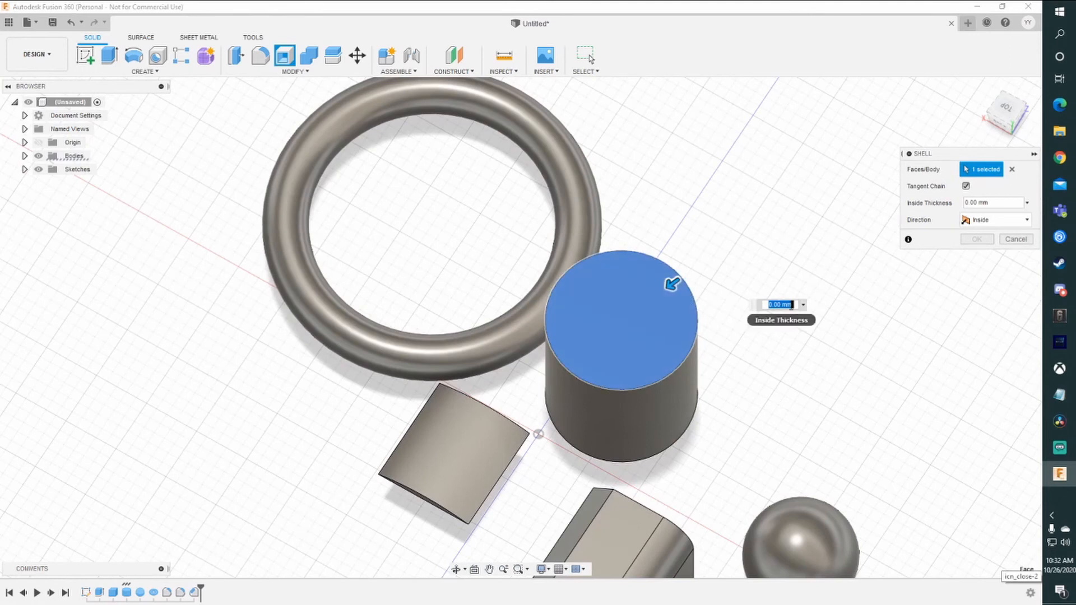
mouse_move(675, 283)
left_mouse_down()
mouse_move(648, 303)
mouse_move(674, 292)
left_mouse_up()
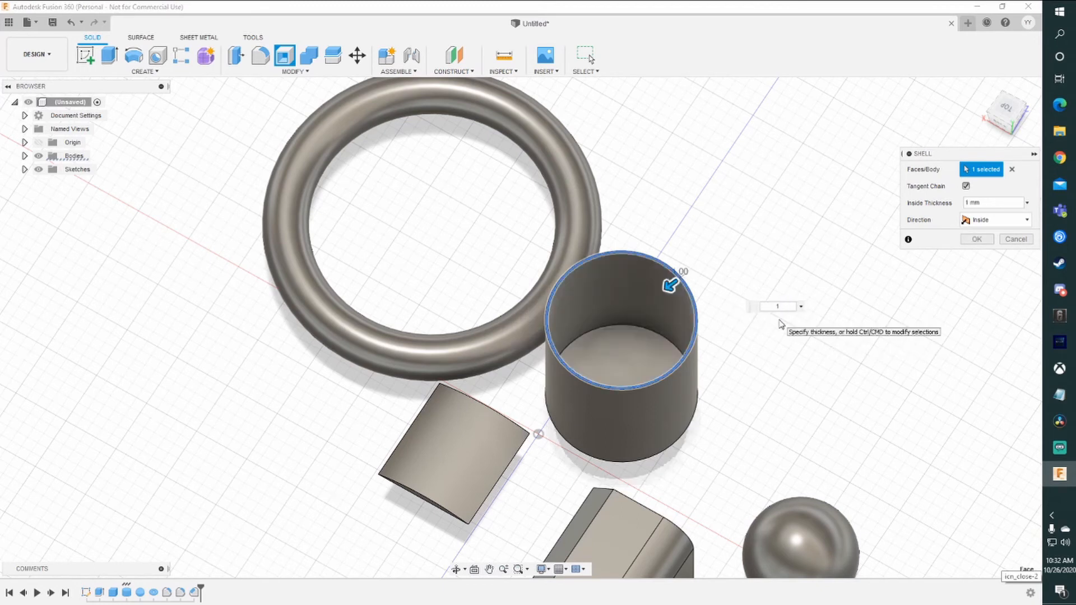
type("0")
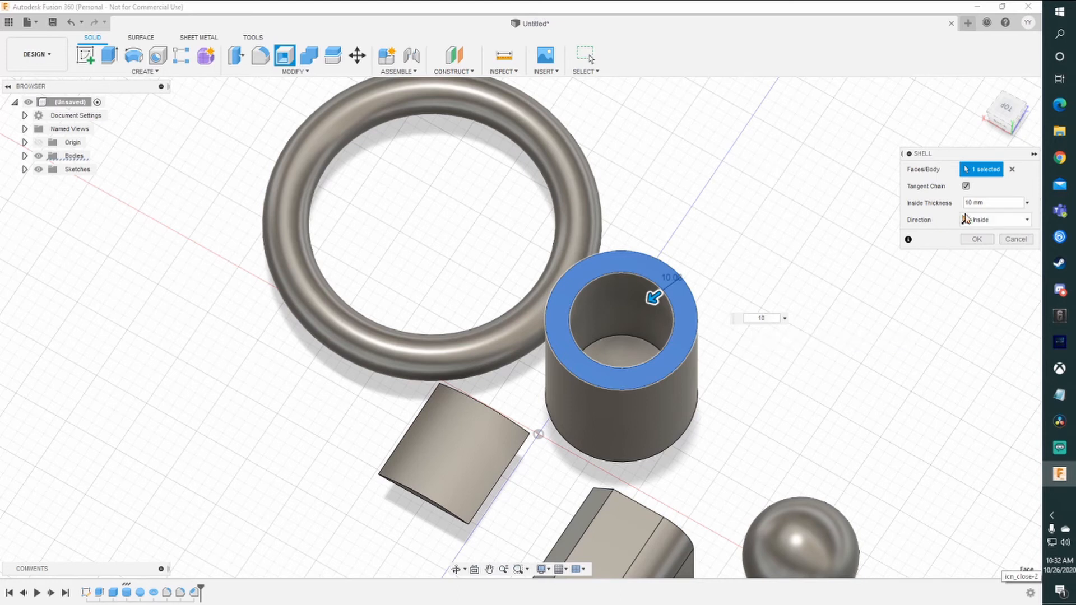
left_click(976, 240)
Start another Shell with the Inside direction and expand the list of bodies in the browser
left_click(296, 72)
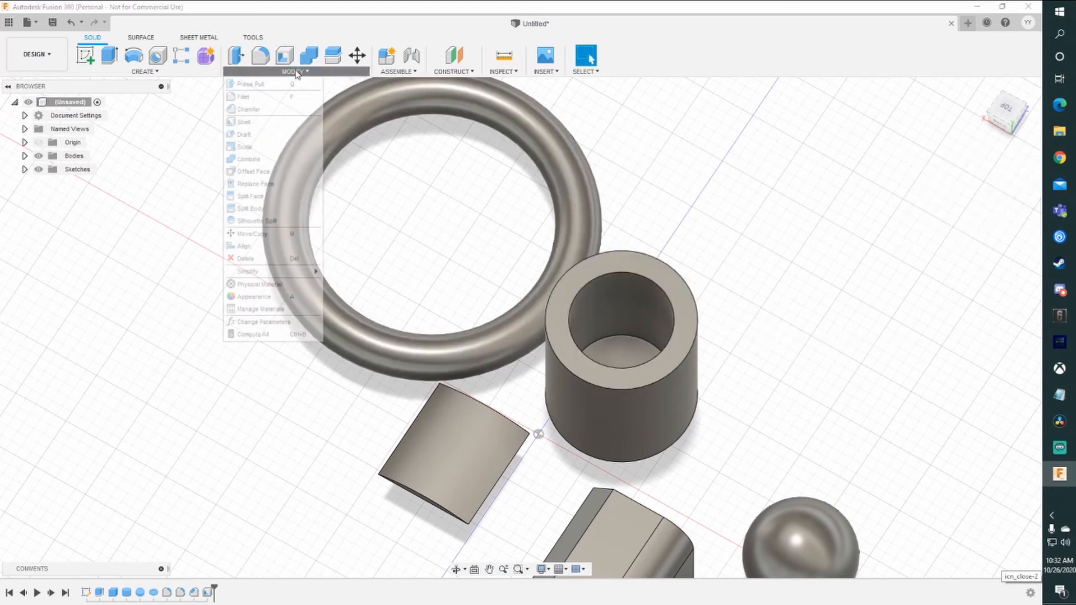
left_click(248, 124)
scroll(567, 298, "down", 1)
middle_click_drag(568, 299, 602, 250, "shift")
scroll(610, 290, "down", 3)
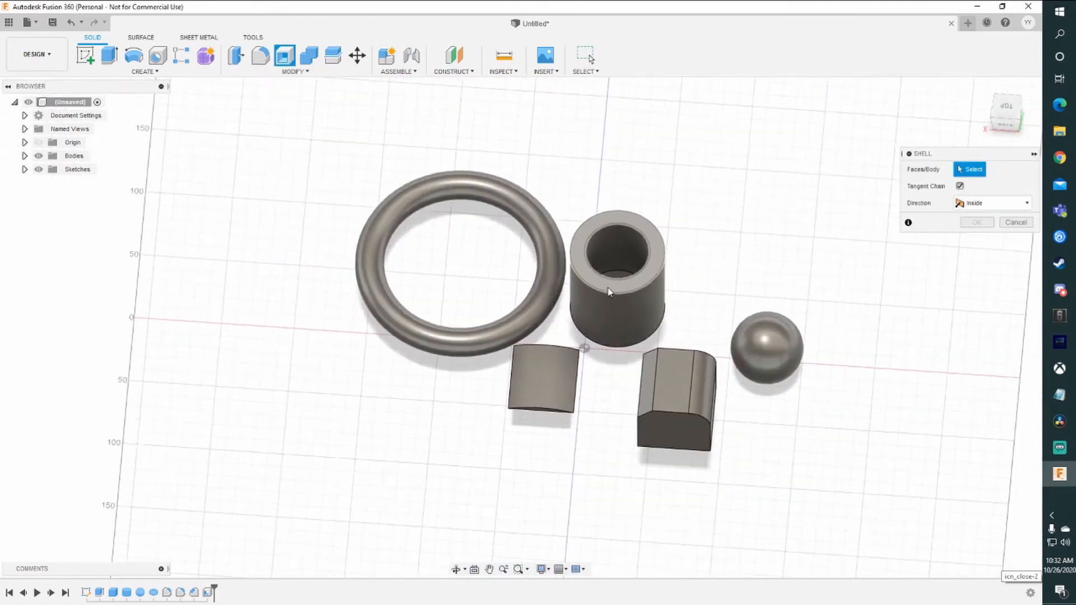
scroll(609, 291, "down", 2)
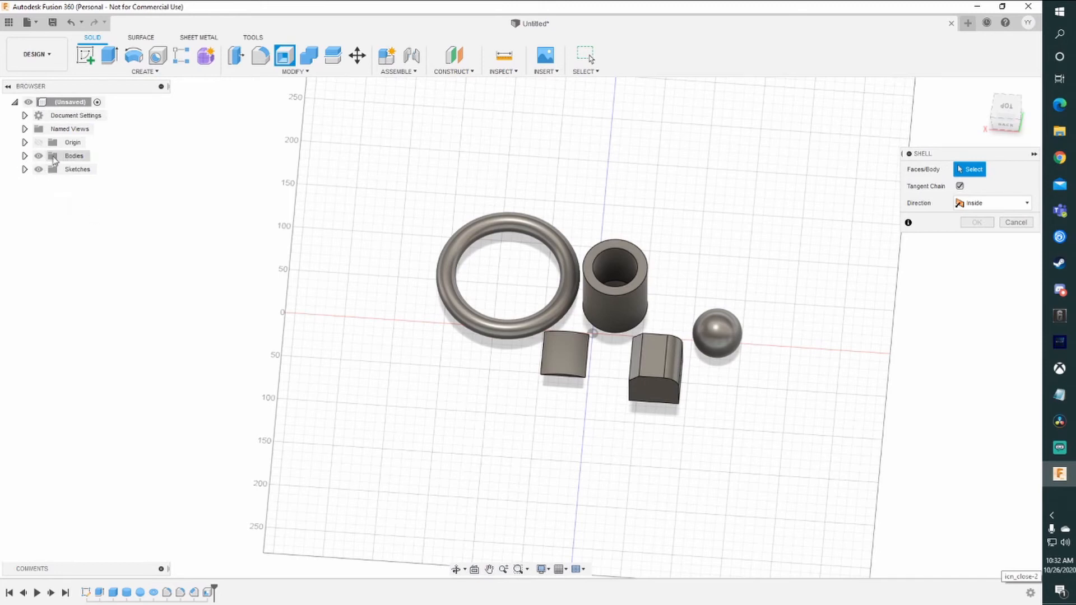
left_click(24, 156)
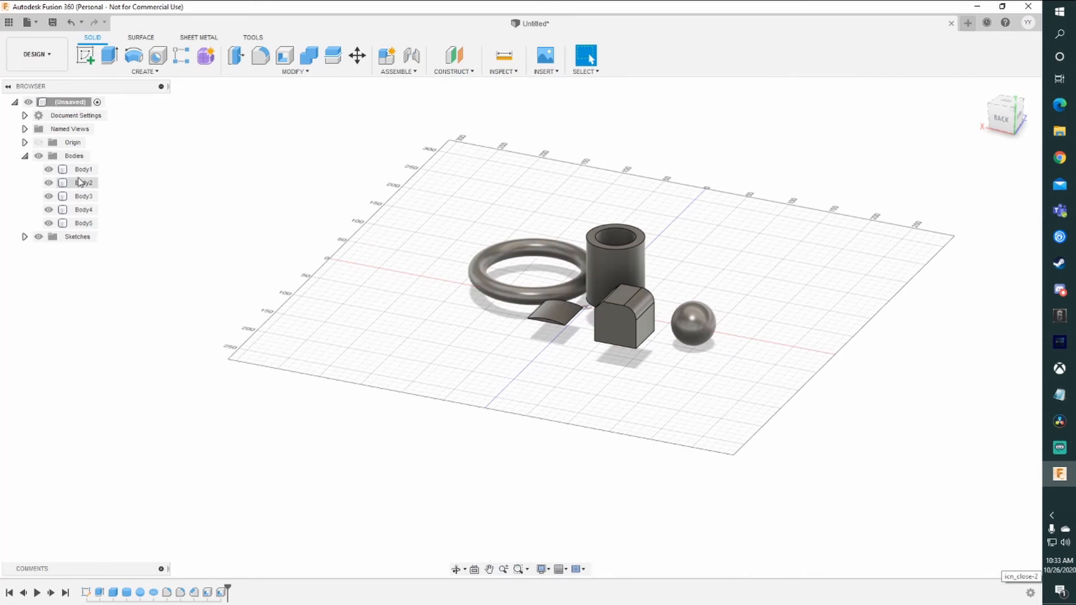
Move the torus (Body5) along the ground plane, well clear of the cylinder and boxes, undo the last shift and apply the move
right_click(79, 224)
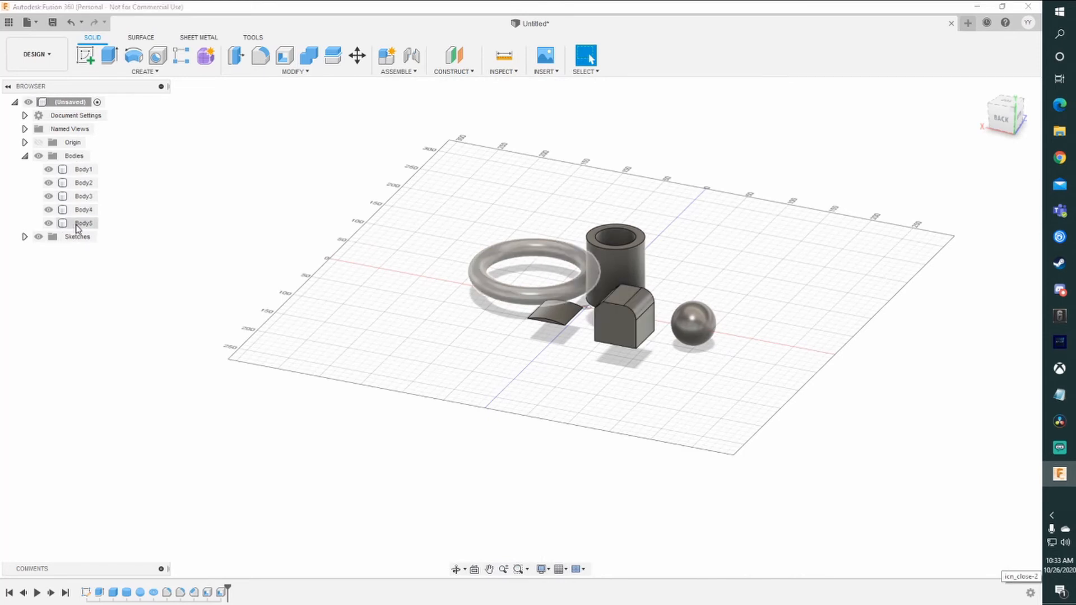
left_click(126, 238)
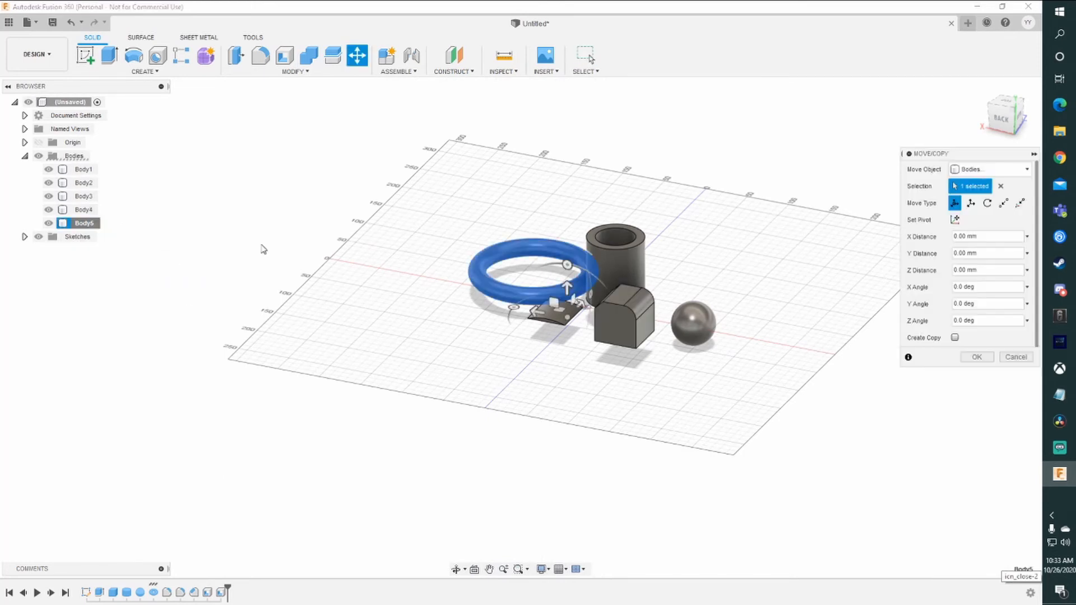
middle_click_drag(426, 207, 527, 302, "shift")
left_click_drag(564, 340, 532, 355)
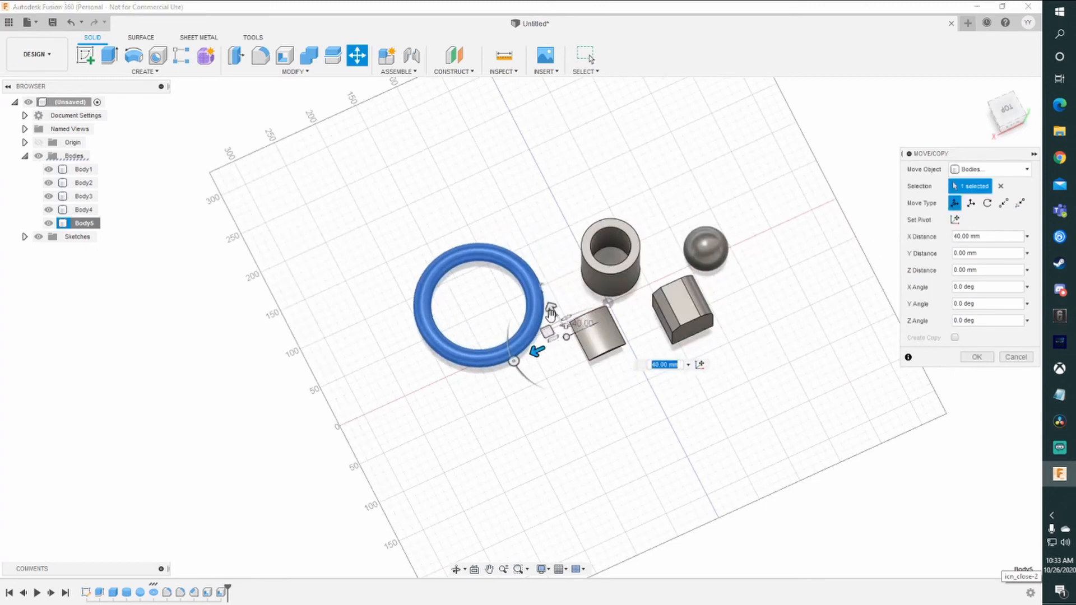
left_click_drag(551, 311, 498, 322)
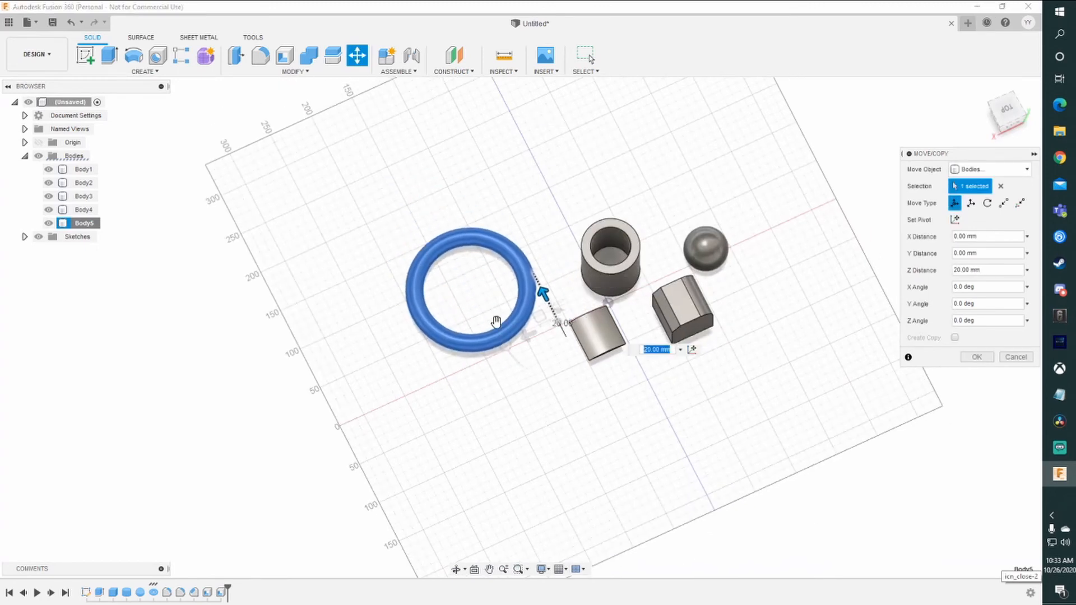
middle_click_drag(352, 342, 643, 337, "shift")
middle_click_drag(545, 331, 670, 317, "shift")
left_click_drag(638, 290, 660, 315)
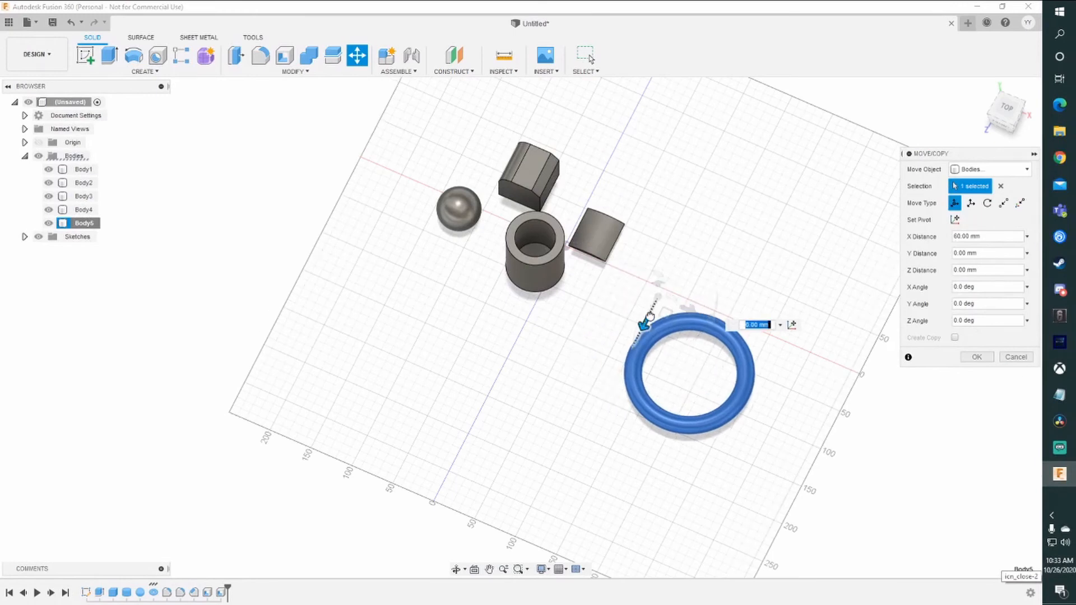
key("ctrl+z")
left_click(975, 361)
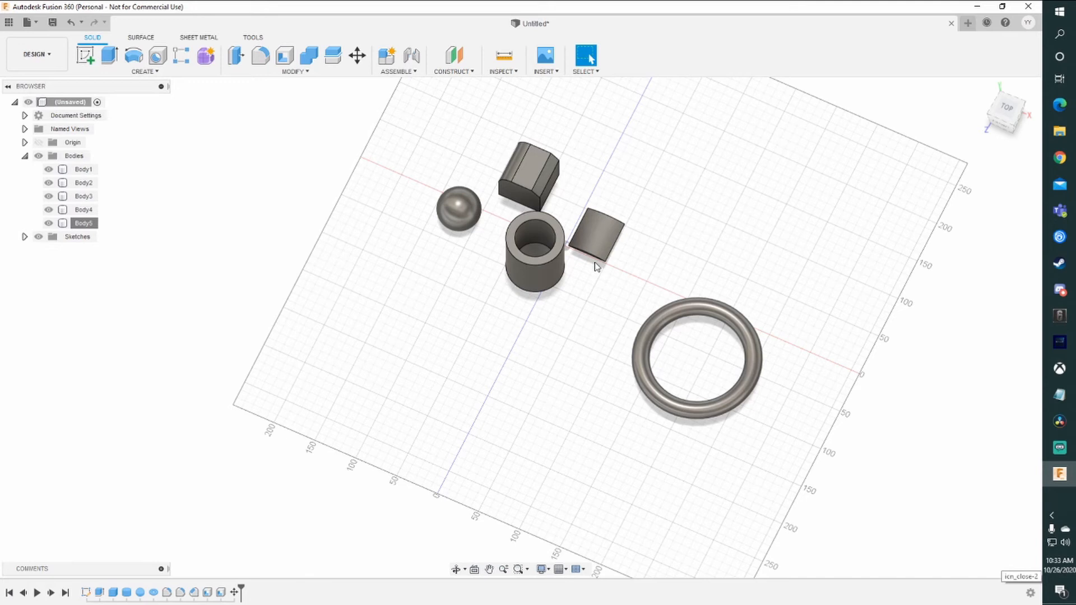
Create a copy of the first box (Body1) with Move/Copy and place it behind the torus, with a last shift of 50 mm along Z
left_click(83, 170)
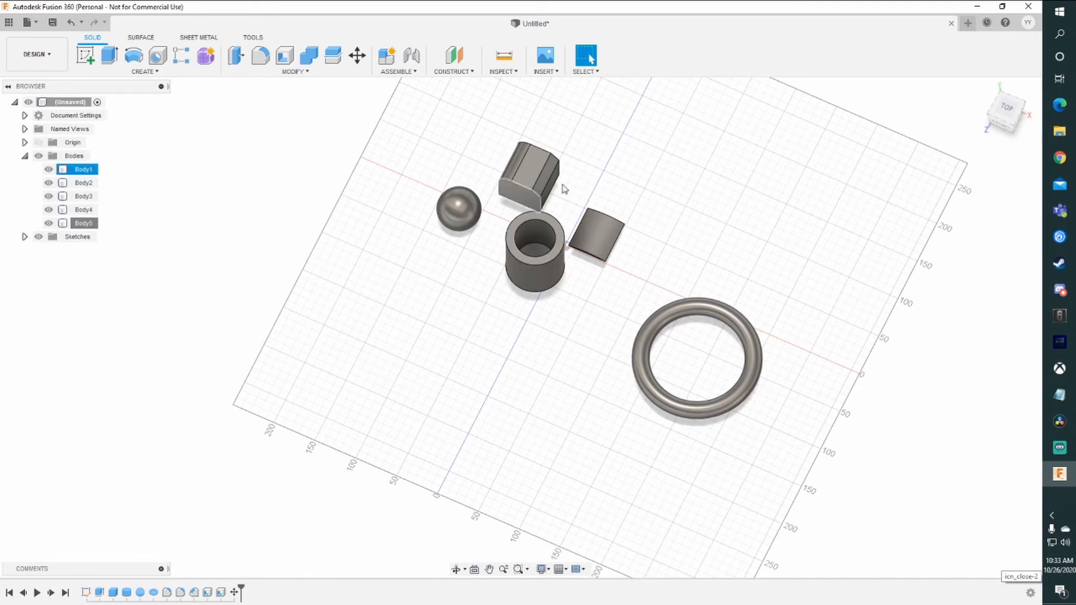
left_click(84, 170)
right_click(84, 171)
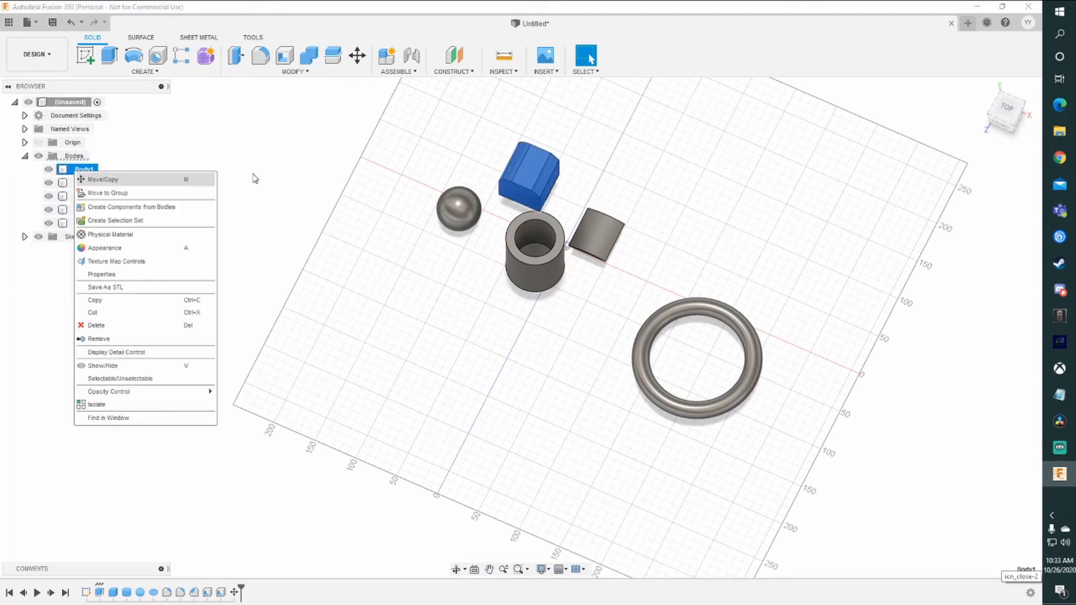
left_click(104, 180)
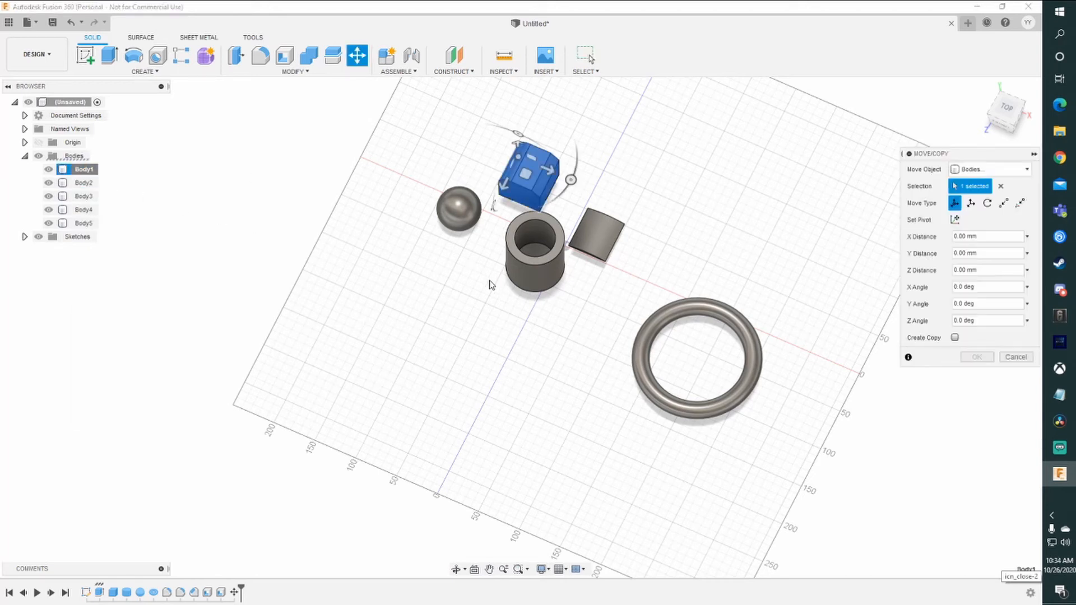
left_click(956, 338)
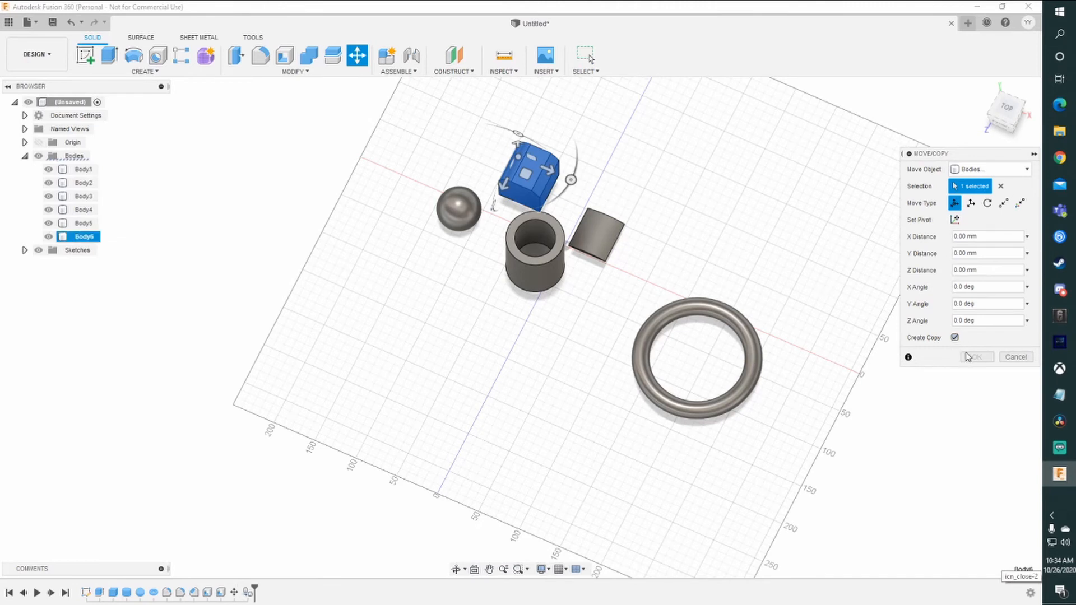
scroll(640, 248, "down", 1)
middle_click_drag(617, 271, 574, 375)
left_click_drag(472, 300, 546, 224)
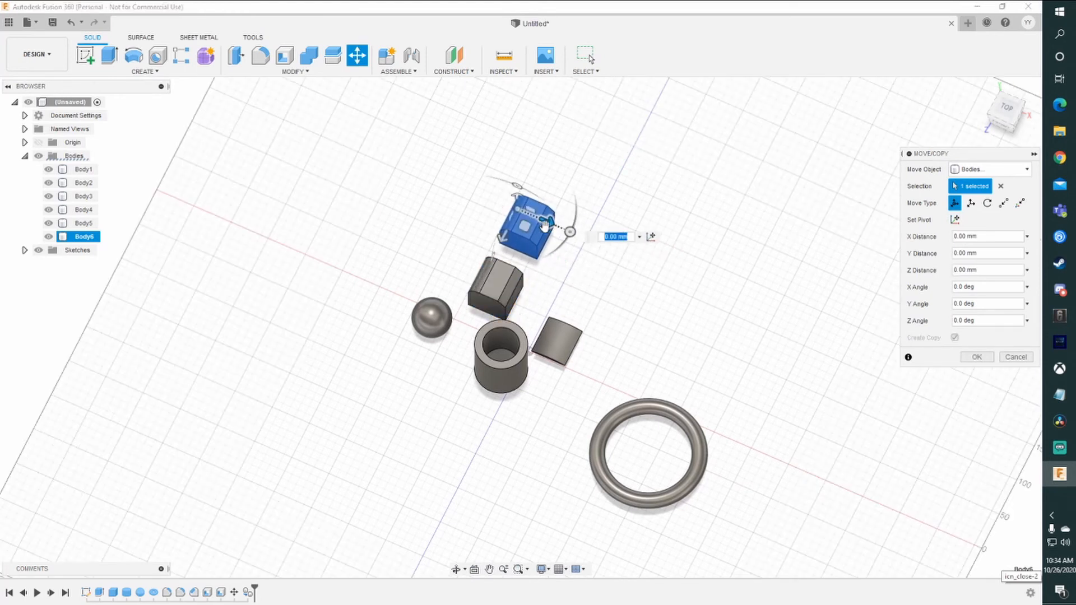
middle_click_drag(564, 242, 587, 243, "shift")
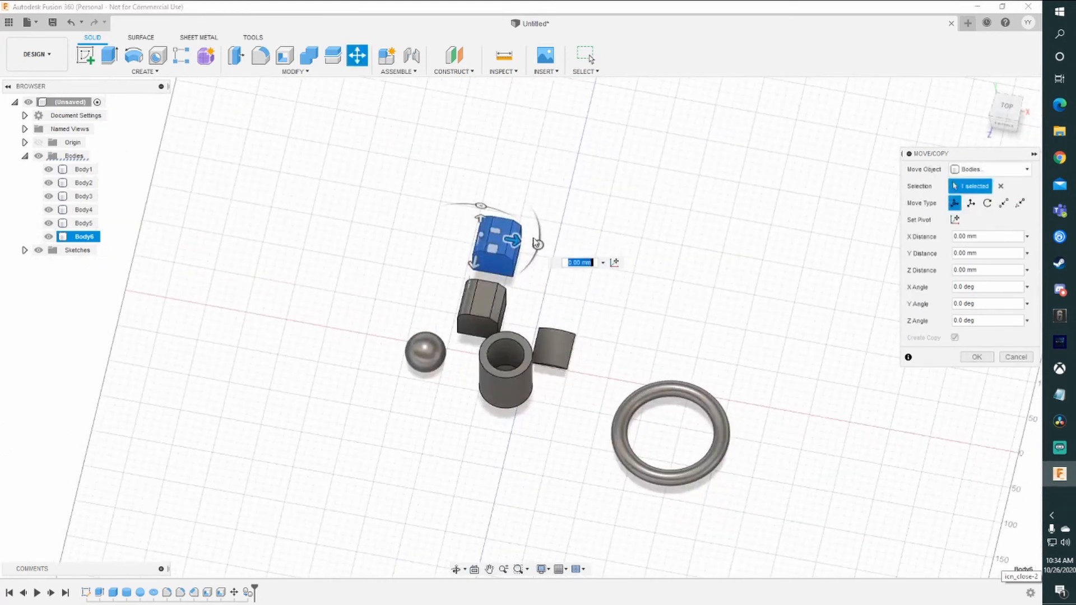
left_click_drag(536, 243, 637, 316)
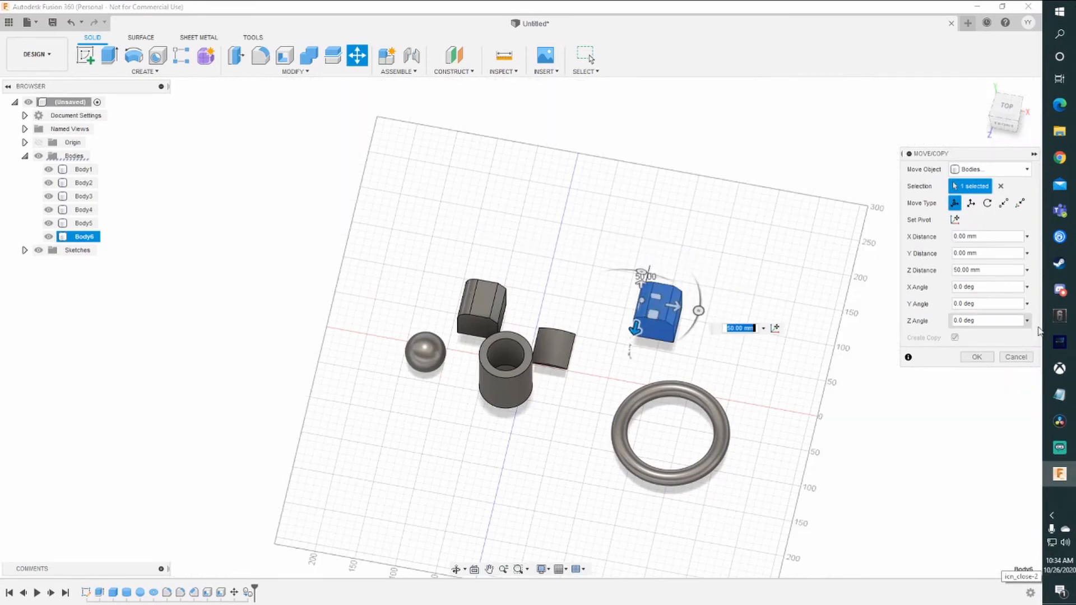
left_click(976, 357)
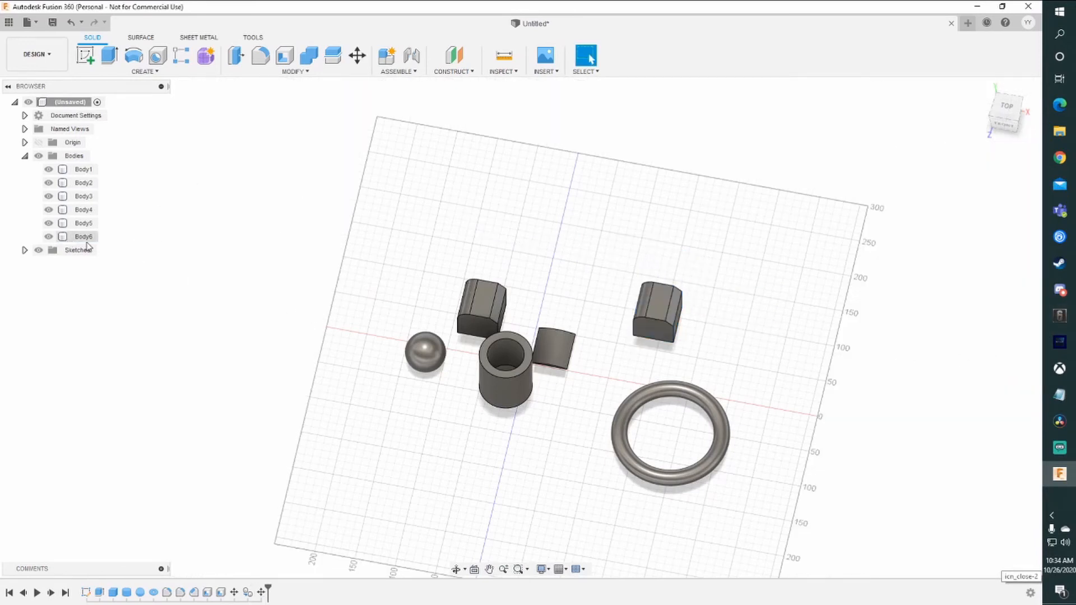
Scale the copied box (Body6) uniformly by a factor of 1.5
left_click(295, 71)
middle_click_drag(677, 300, 673, 292, "shift")
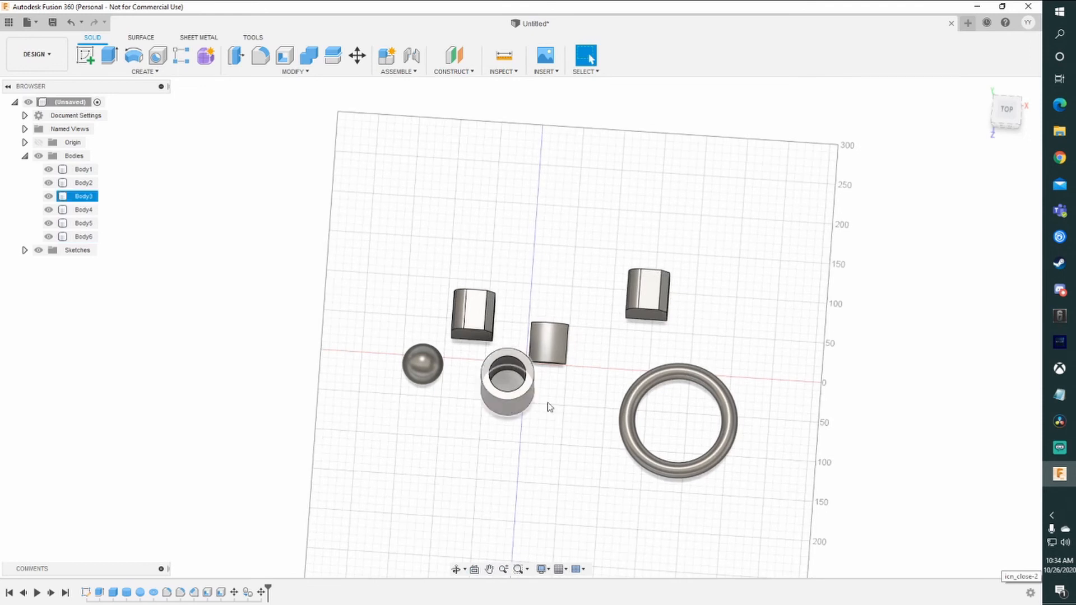
middle_click_drag(510, 360, 479, 397, "shift")
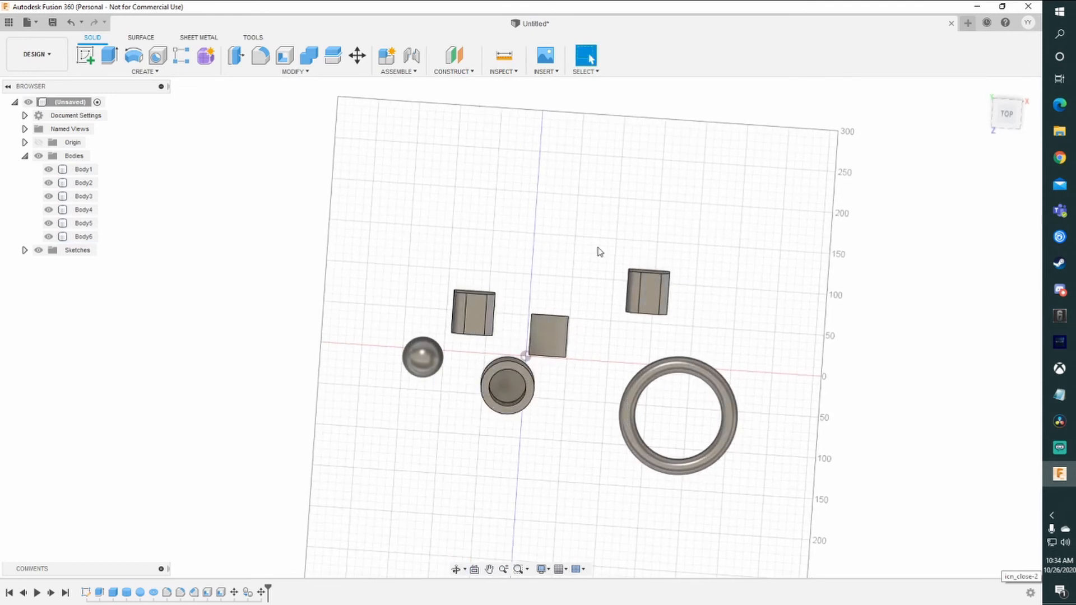
left_click_drag(598, 247, 695, 327)
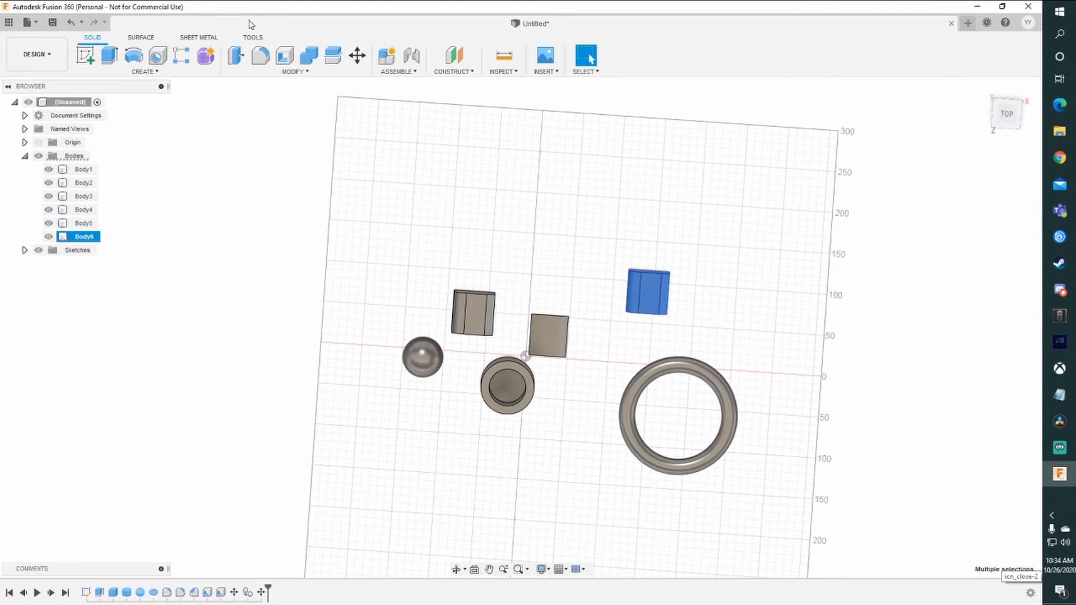
left_click(291, 71)
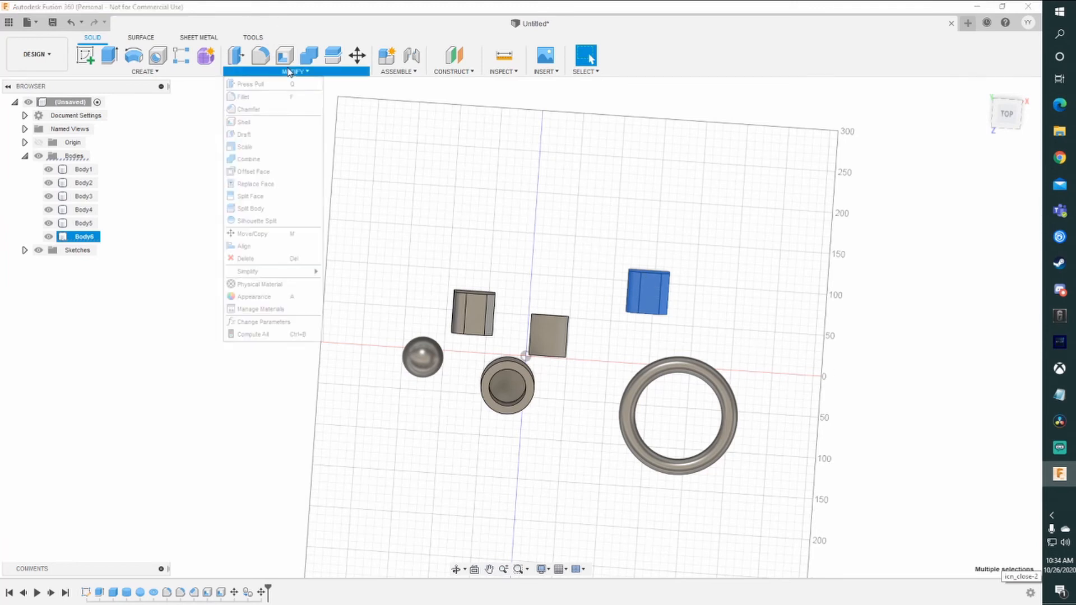
left_click(267, 147)
middle_click_drag(608, 231, 632, 240, "shift")
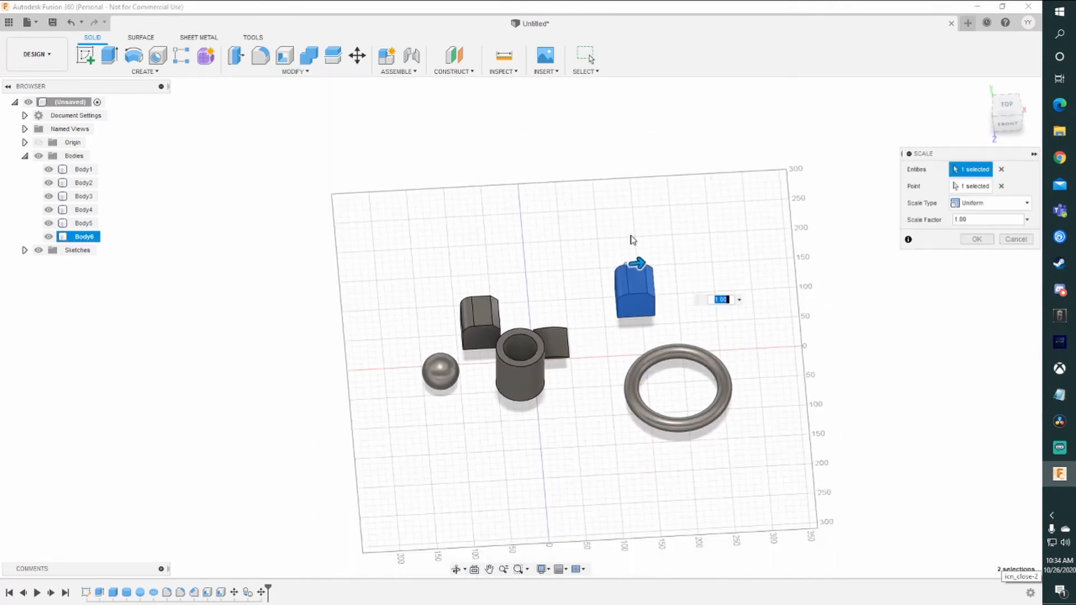
left_click_drag(639, 265, 667, 263)
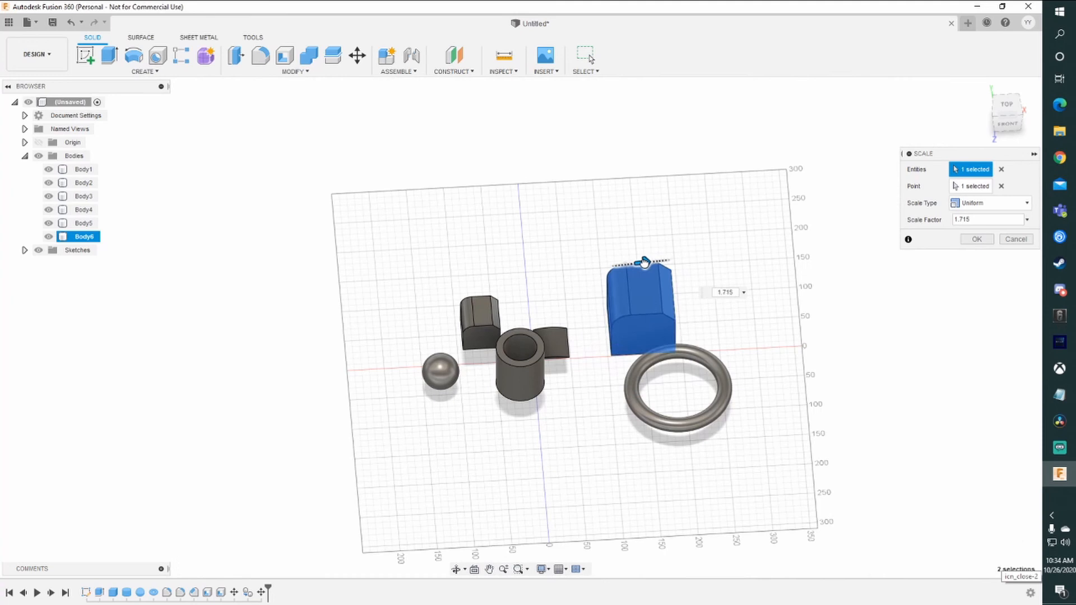
left_click(707, 290)
type("1.5")
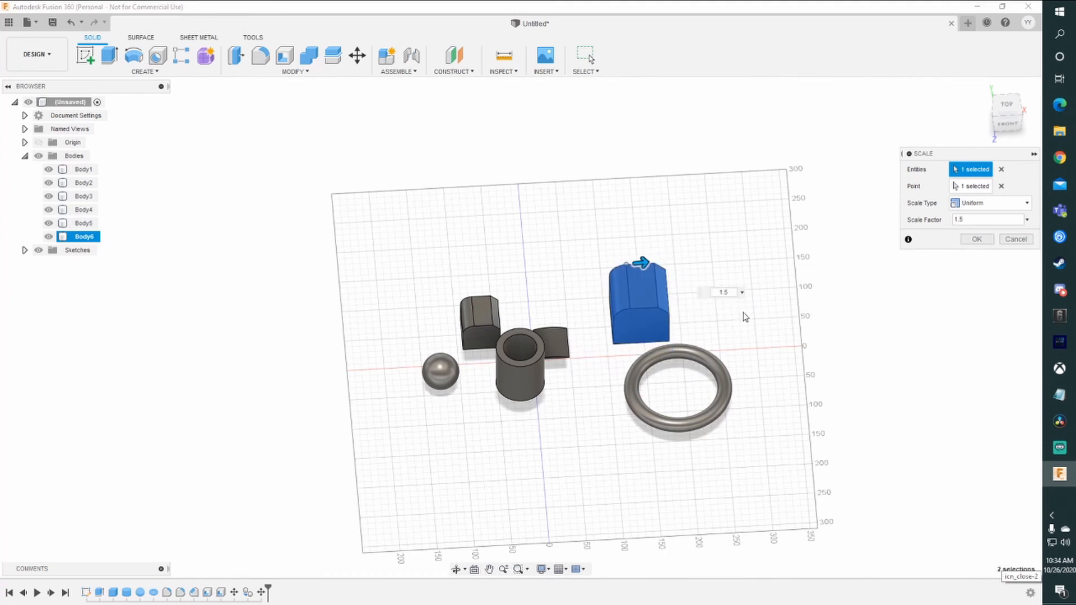
left_click(987, 241)
Move the enlarged box (Body6) across the ground plane until it overlaps the hollow cylinder, with a last shift of -75 mm along Z
middle_click_drag(848, 269, 596, 293, "shift")
scroll(566, 432, "down", 1)
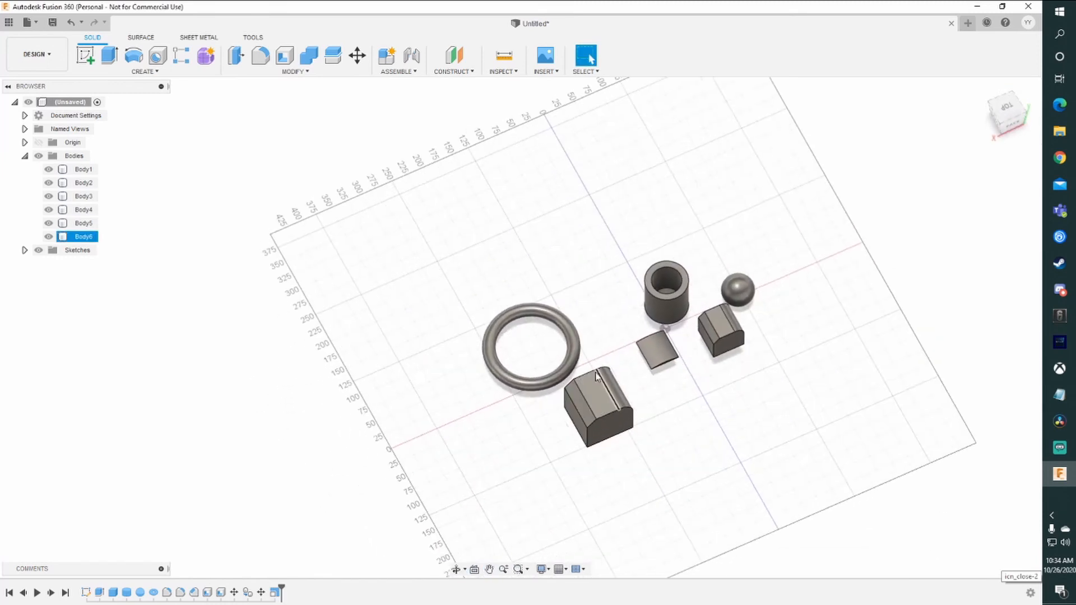
left_click(295, 72)
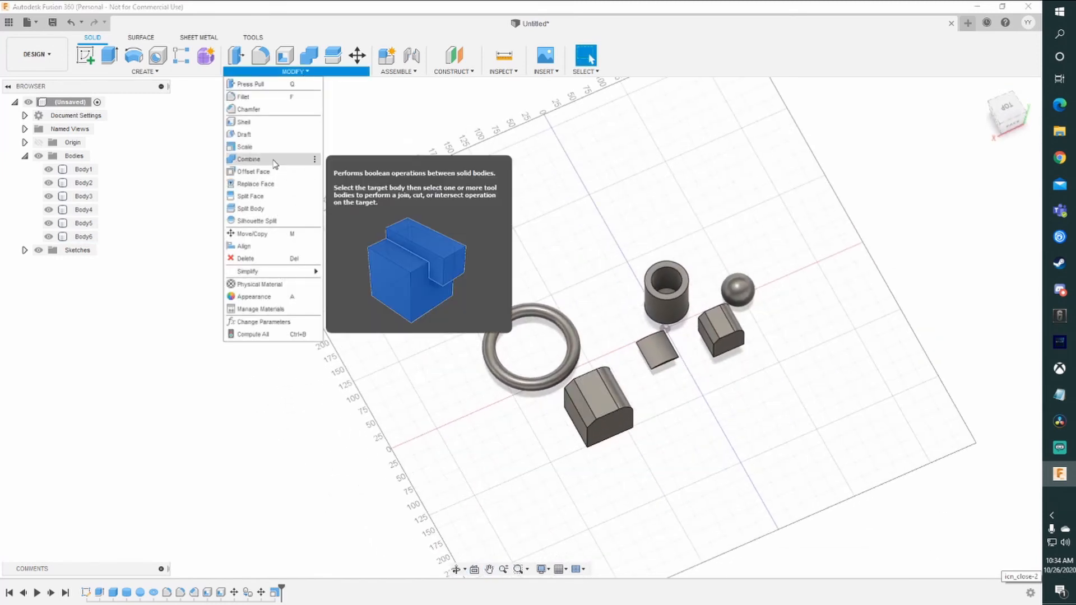
left_click(739, 385)
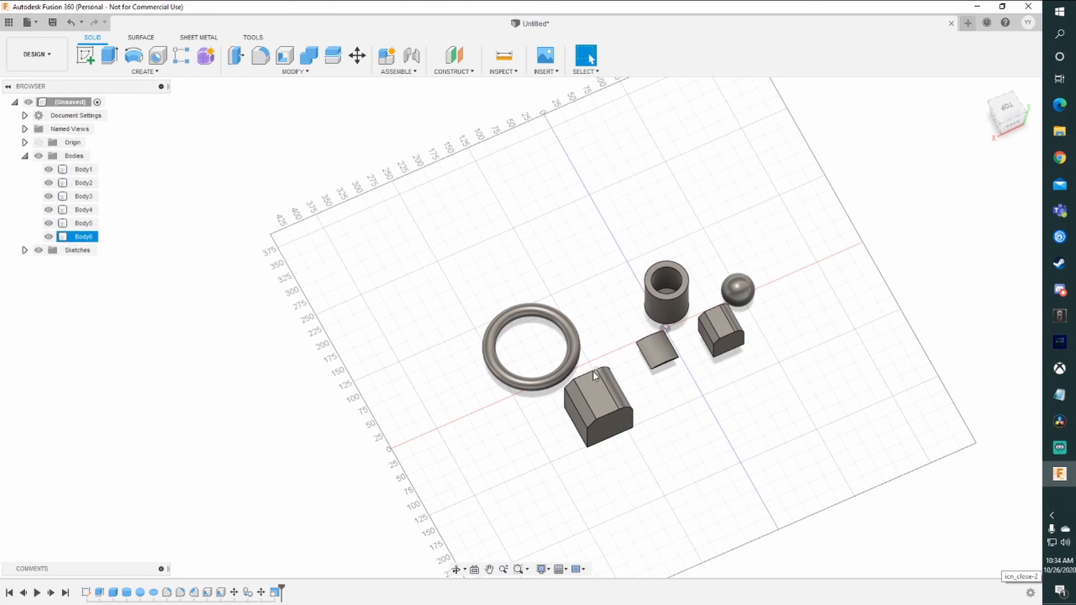
middle_click_drag(593, 371, 491, 328, "shift")
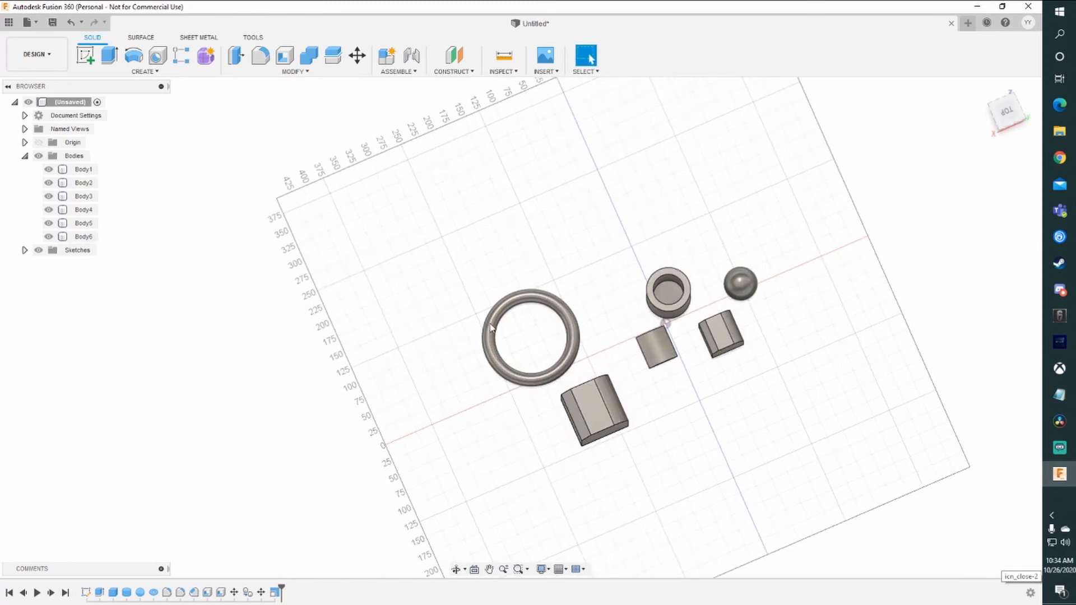
right_click(80, 237)
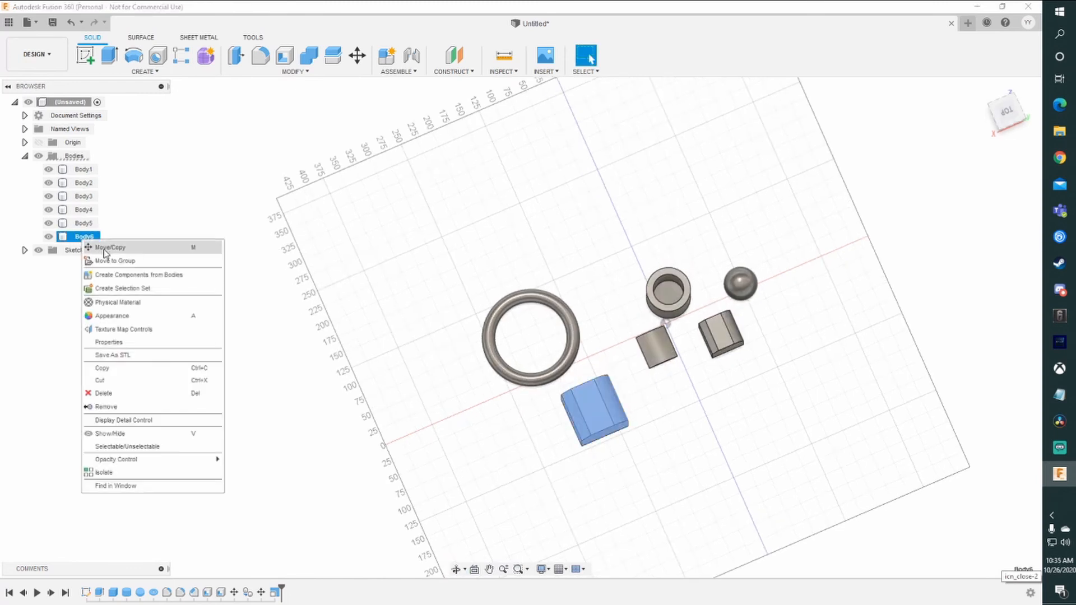
left_click(128, 248)
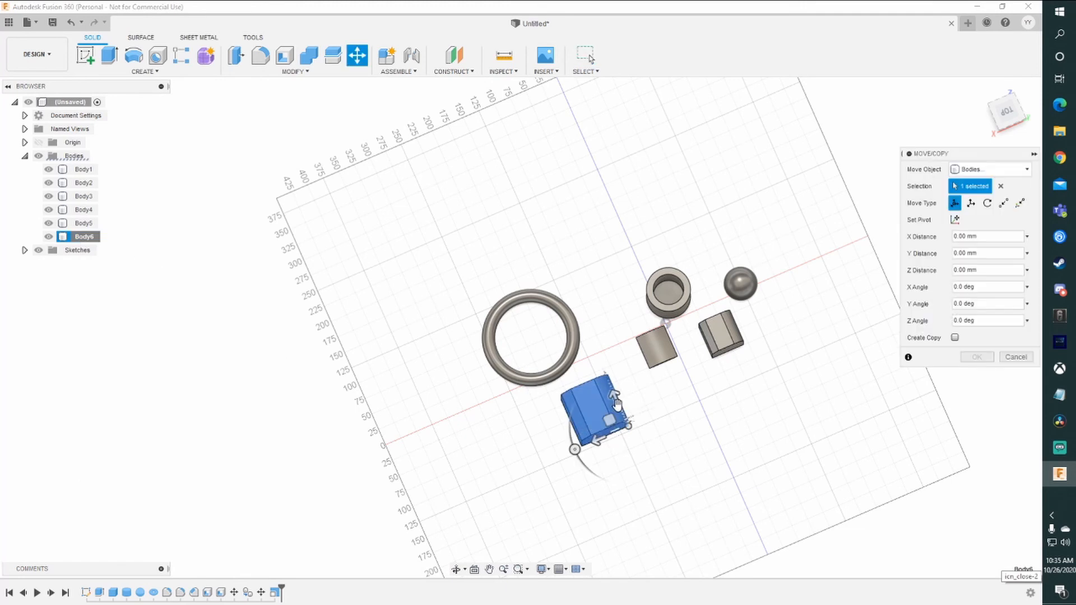
left_click_drag(615, 395, 643, 250)
left_click_drag(640, 201, 665, 247)
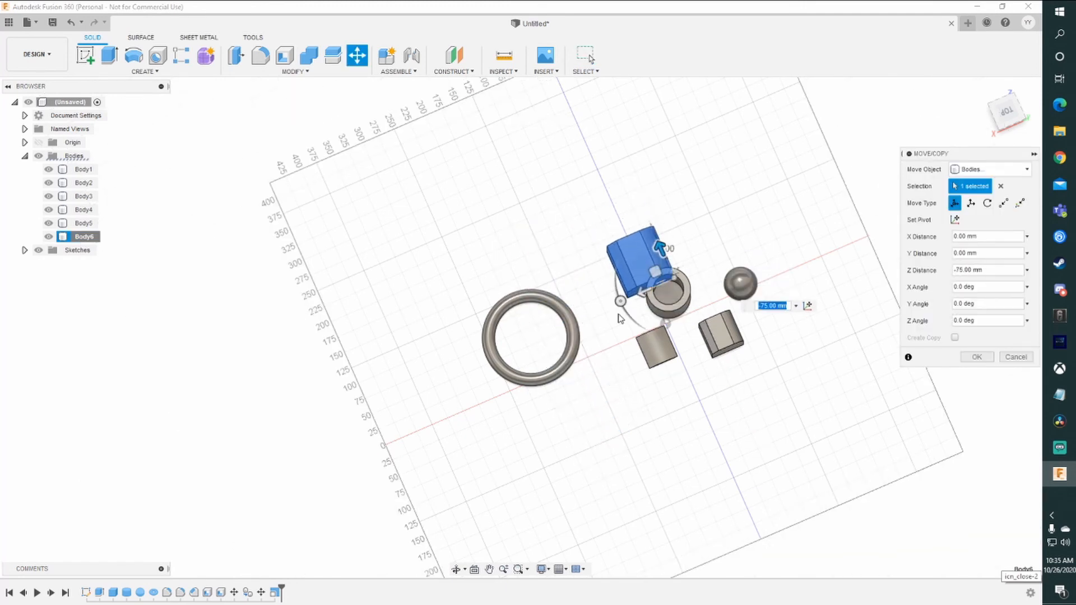
middle_click_drag(620, 317, 719, 309, "shift")
scroll(623, 298, "down", 3)
scroll(532, 280, "up", 10)
mouse_move(552, 283)
middle_mouse_down("shift")
mouse_move(535, 255)
mouse_move(557, 281)
middle_mouse_up("shift")
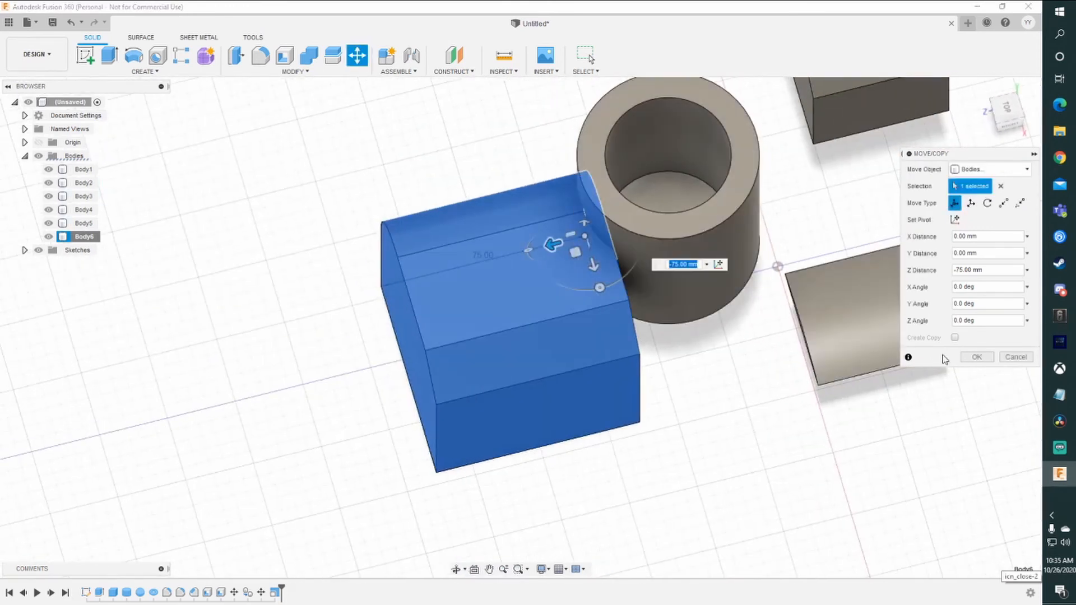
left_click(974, 357)
Combine the hollow cylinder (Body3) and the enlarged box (Body6) into a single body
middle_click_drag(650, 276, 463, 304, "shift")
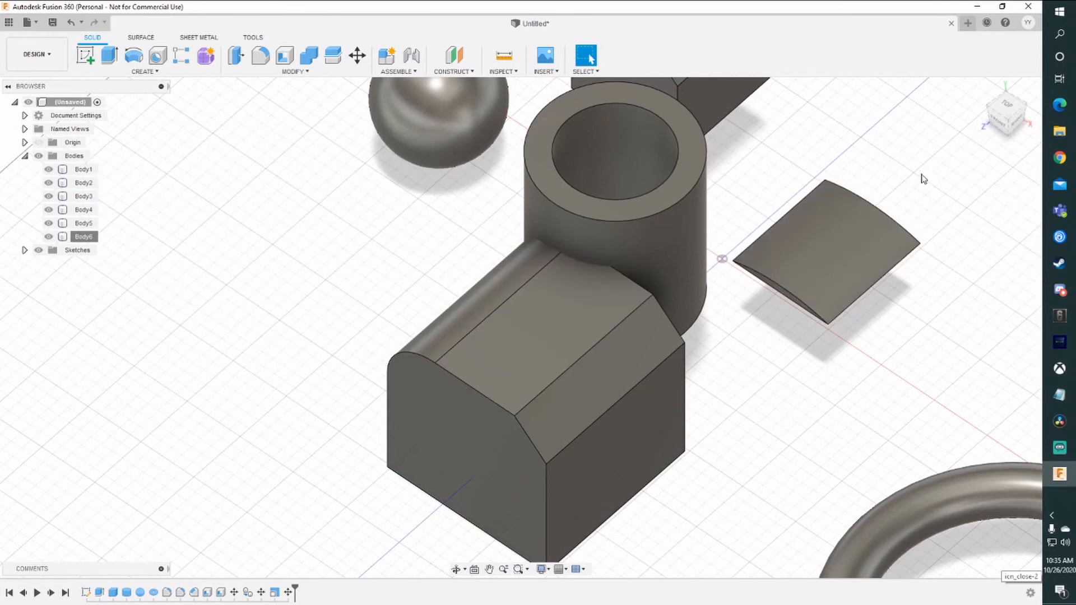
scroll(923, 179, "down", 5)
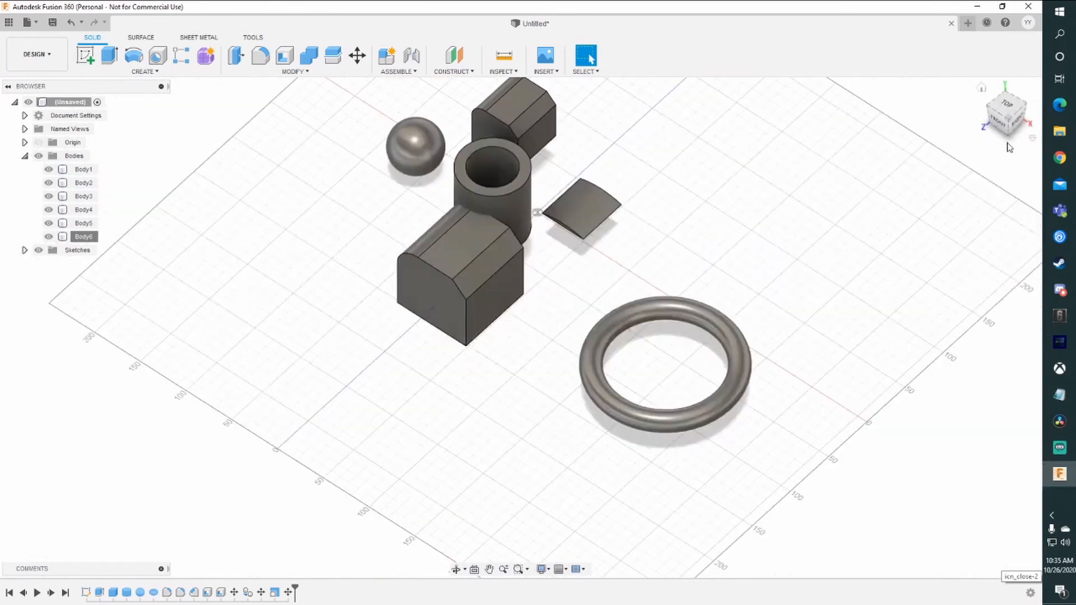
left_click(1005, 110)
middle_click_drag(391, 236, 452, 268)
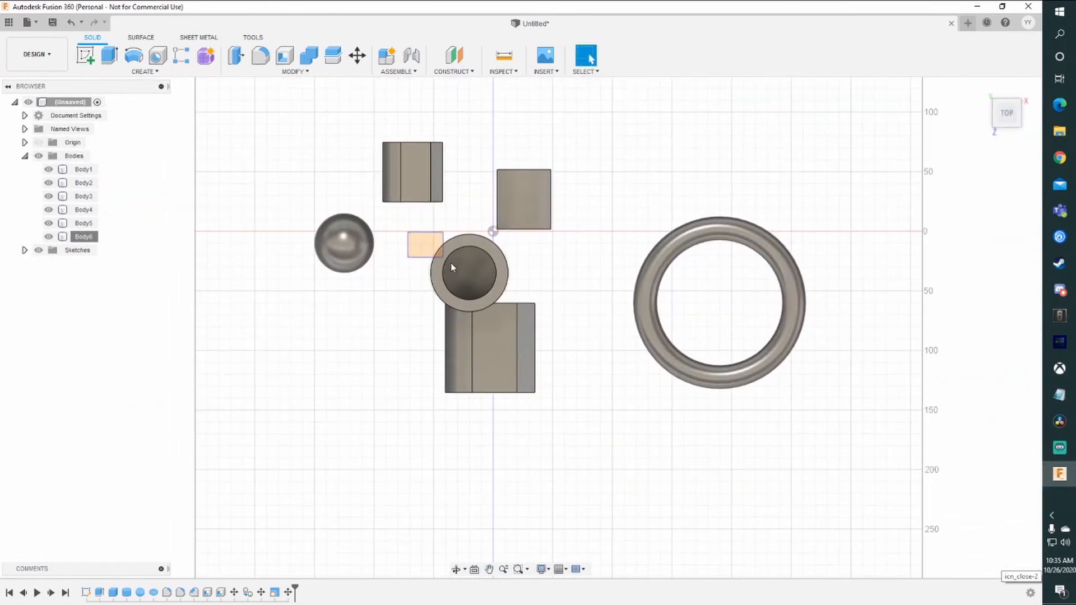
left_click_drag(452, 267, 577, 430)
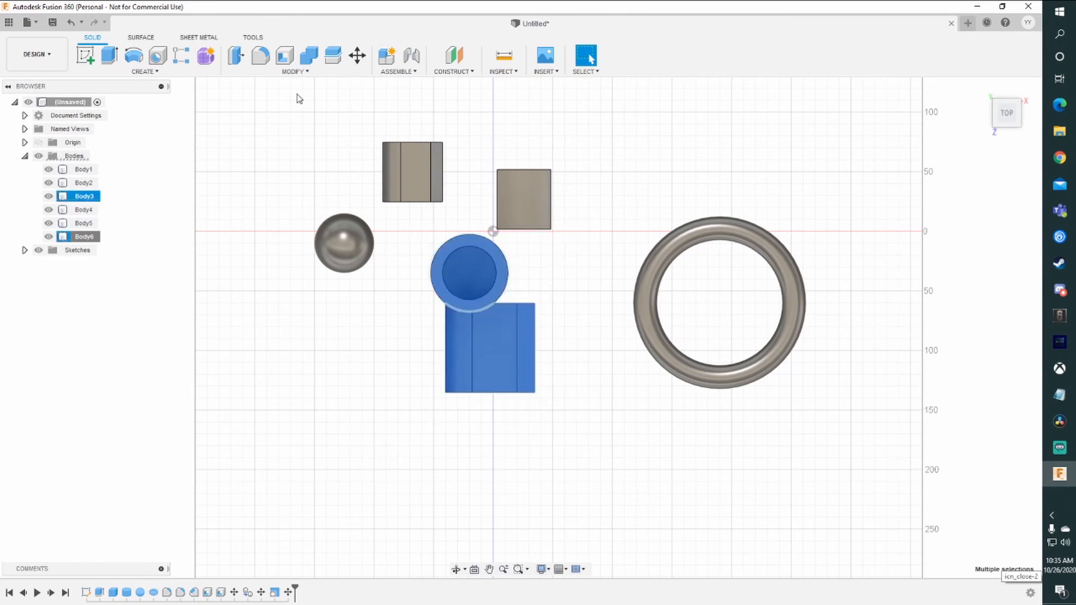
left_click(295, 71)
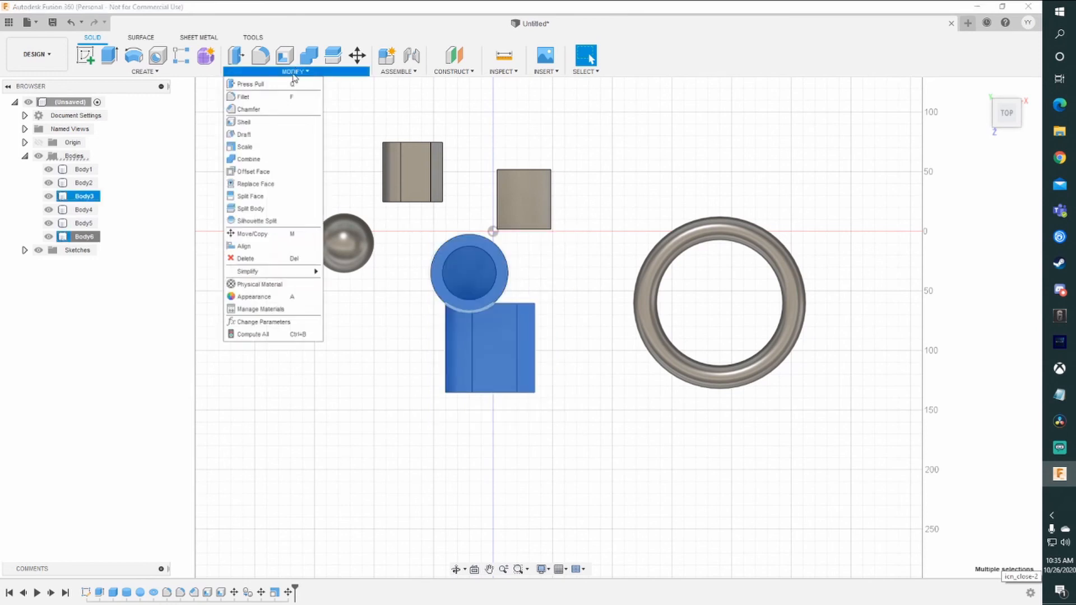
left_click(250, 159)
left_click(976, 257)
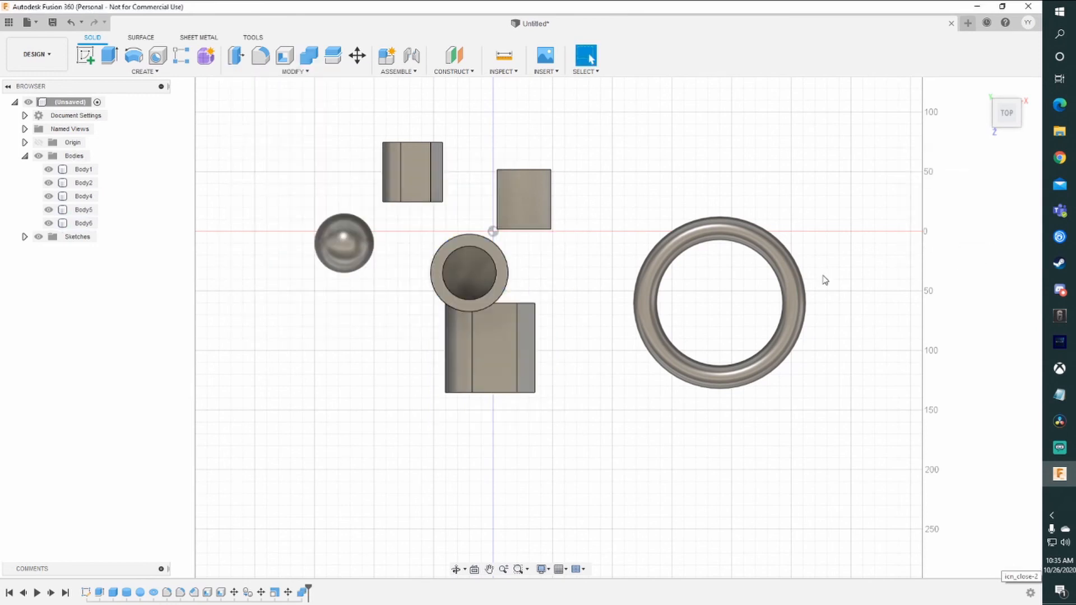
Move the combined body (Body6) 200 mm along Z away from the other bodies, shift it back -40 mm along Z and apply
scroll(395, 276, "down", 2)
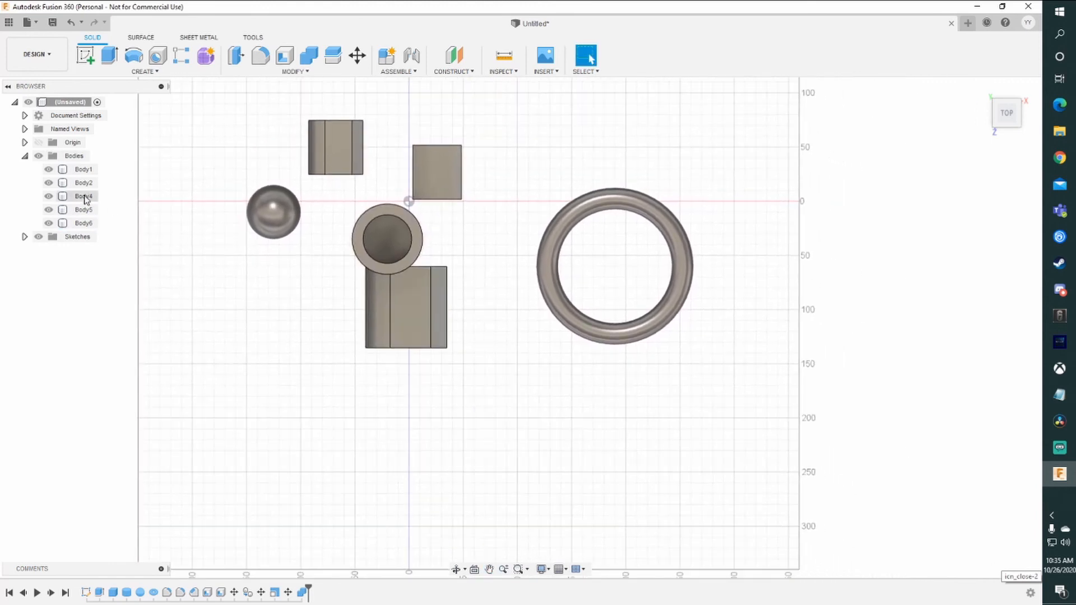
middle_click_drag(411, 319, 678, 319)
middle_click_drag(678, 320, 476, 240, "shift")
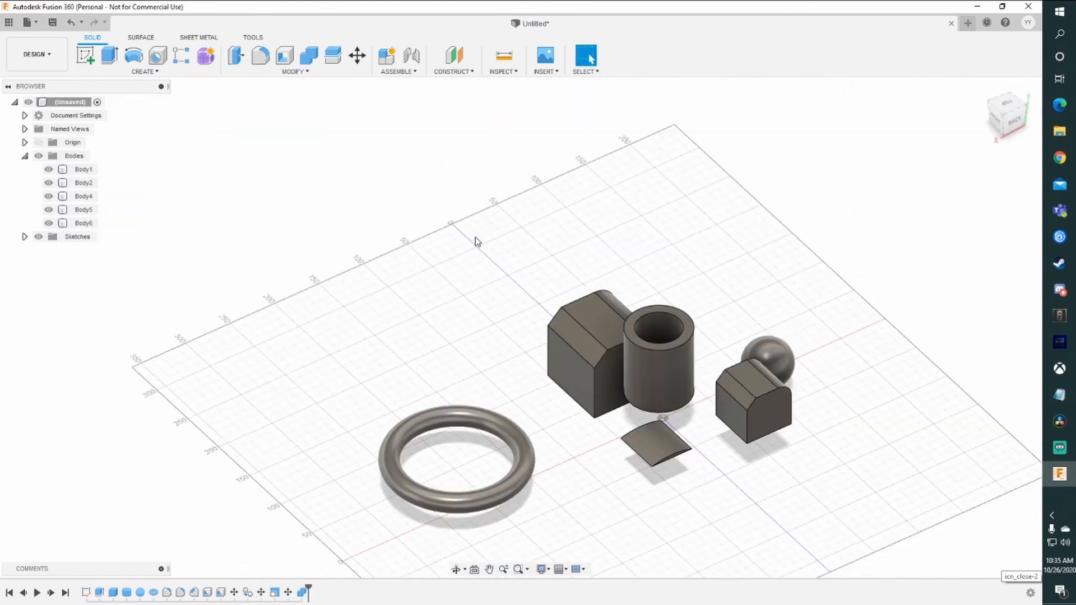
right_click(83, 226)
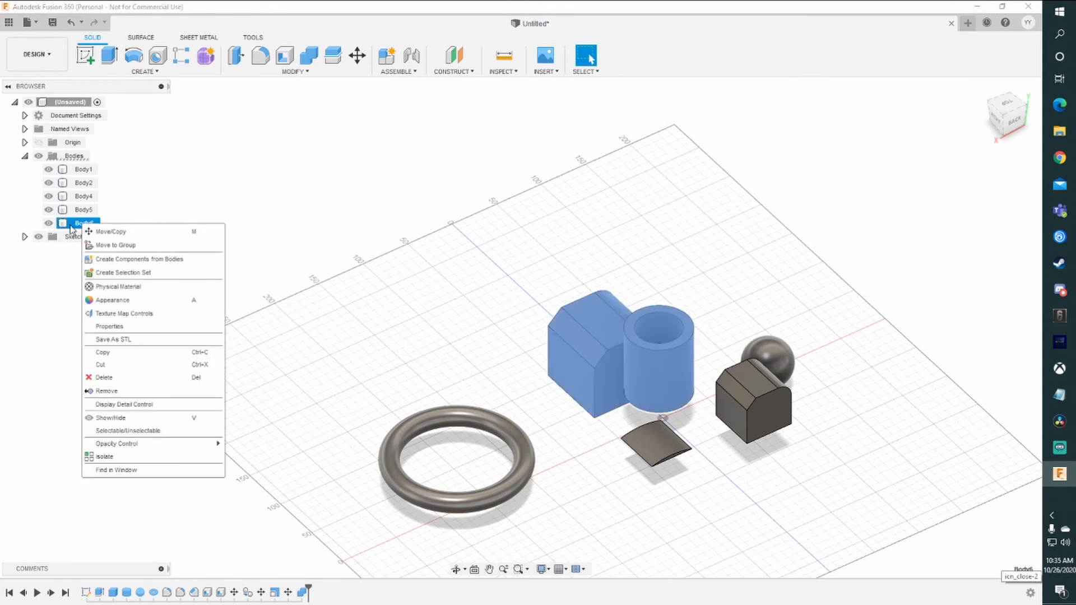
left_click(145, 232)
middle_click_drag(405, 278, 508, 327, "shift")
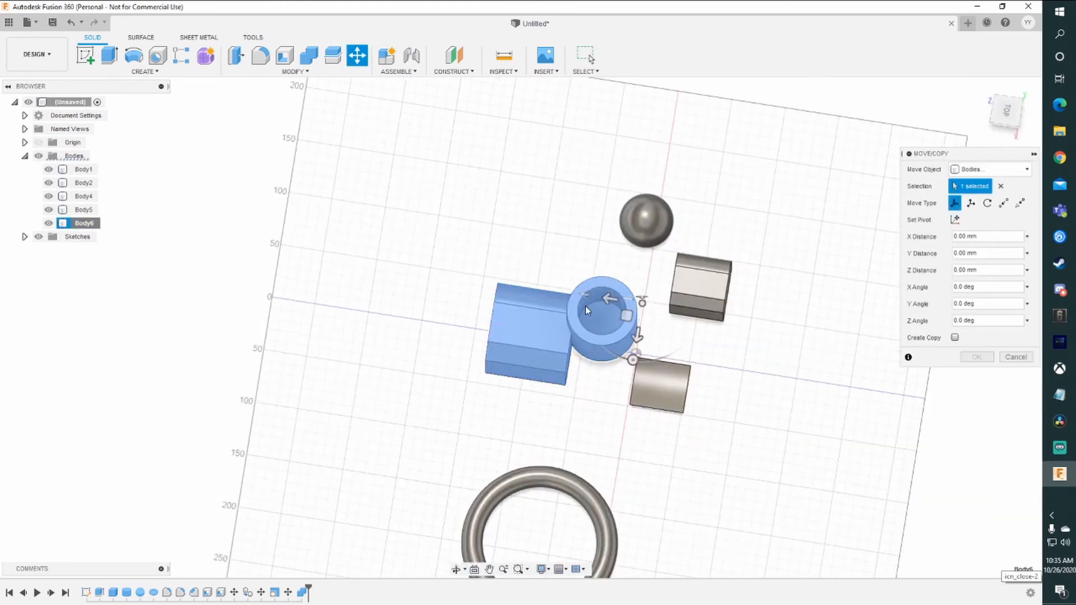
left_click_drag(613, 299, 481, 289)
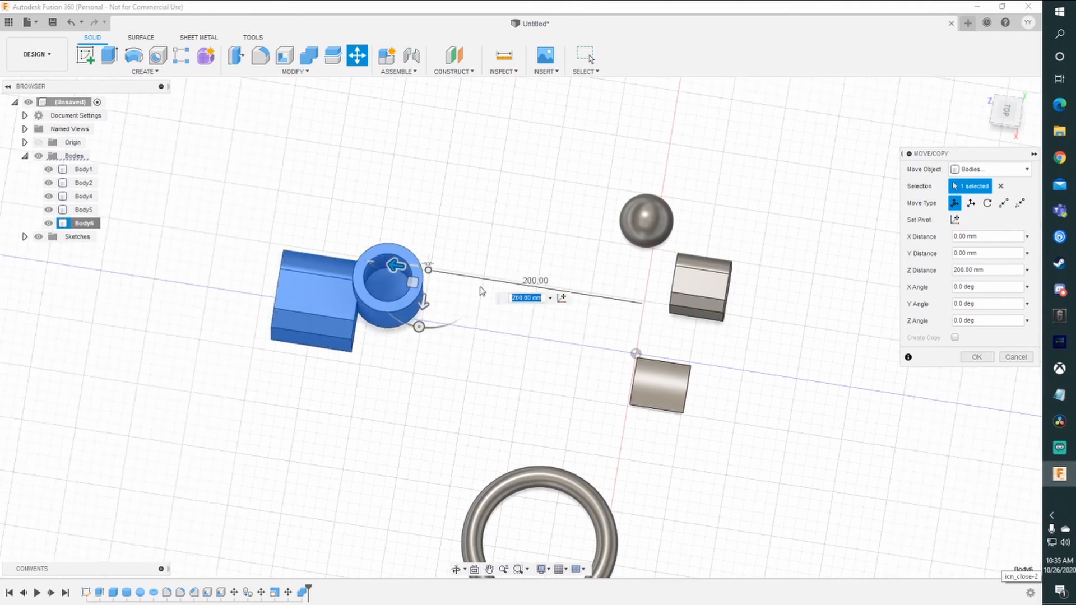
left_click(423, 302)
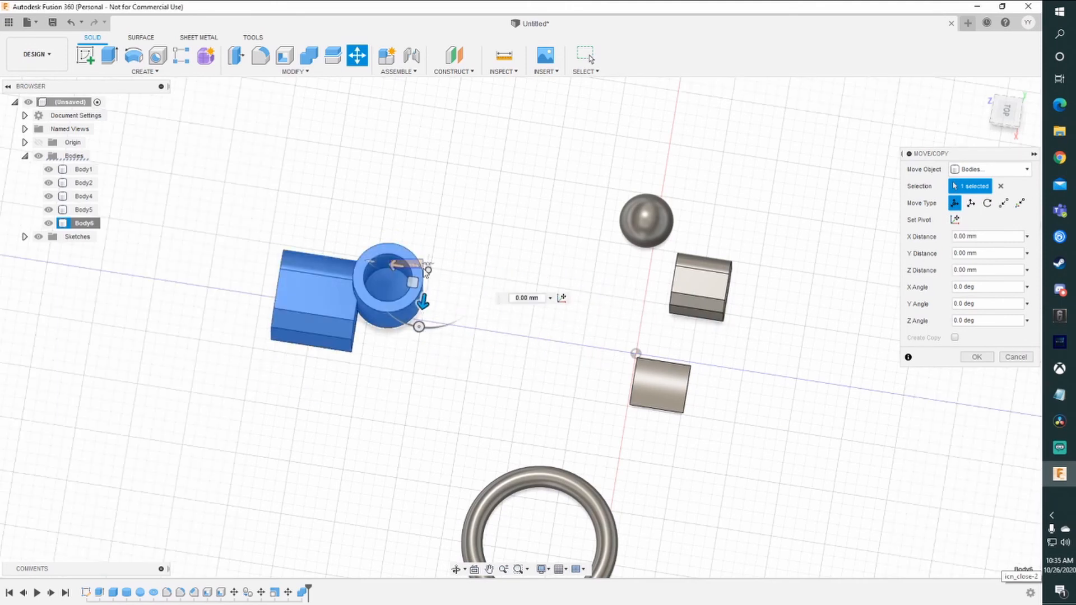
left_click_drag(396, 266, 438, 272)
middle_click_drag(477, 385, 569, 303, "shift")
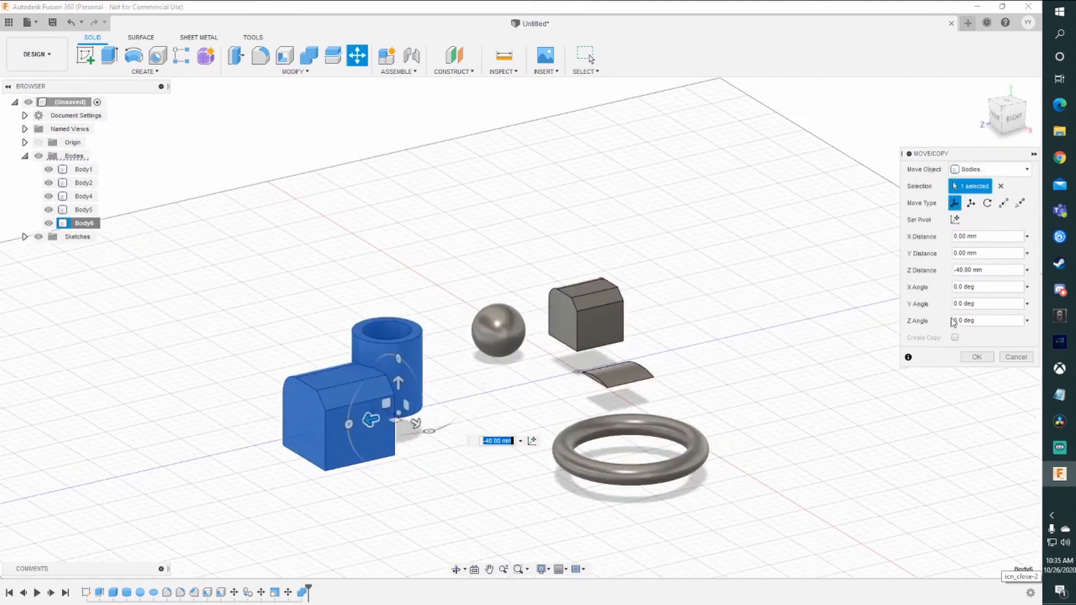
left_click(977, 357)
Select all the bodies in the design together with a selection window
scroll(524, 328, "down", 3)
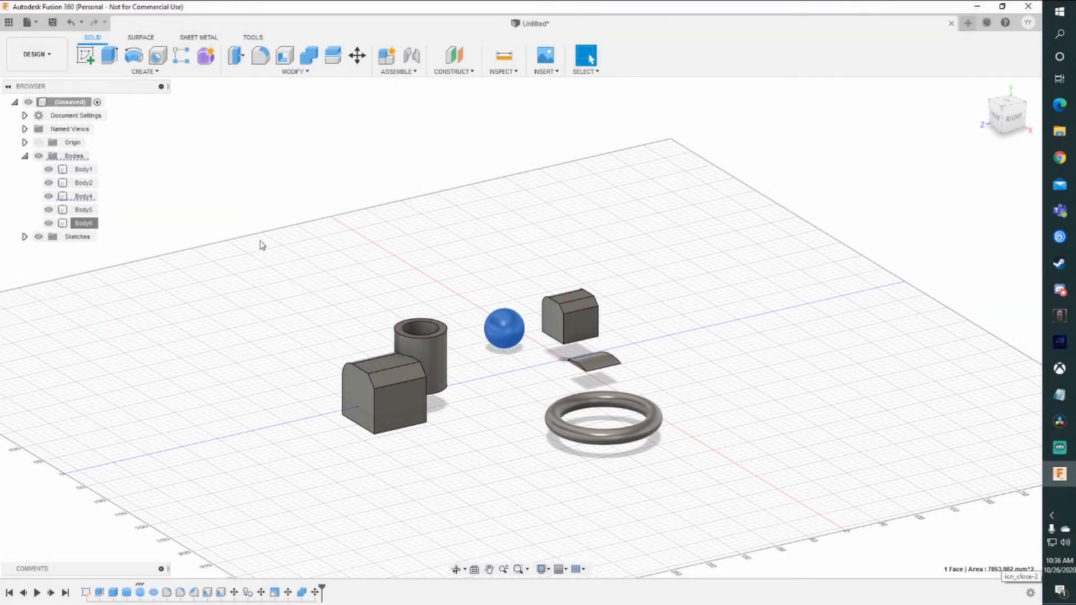
left_click_drag(260, 242, 754, 430)
left_click_drag(182, 186, 721, 437)
left_click_drag(308, 191, 628, 353)
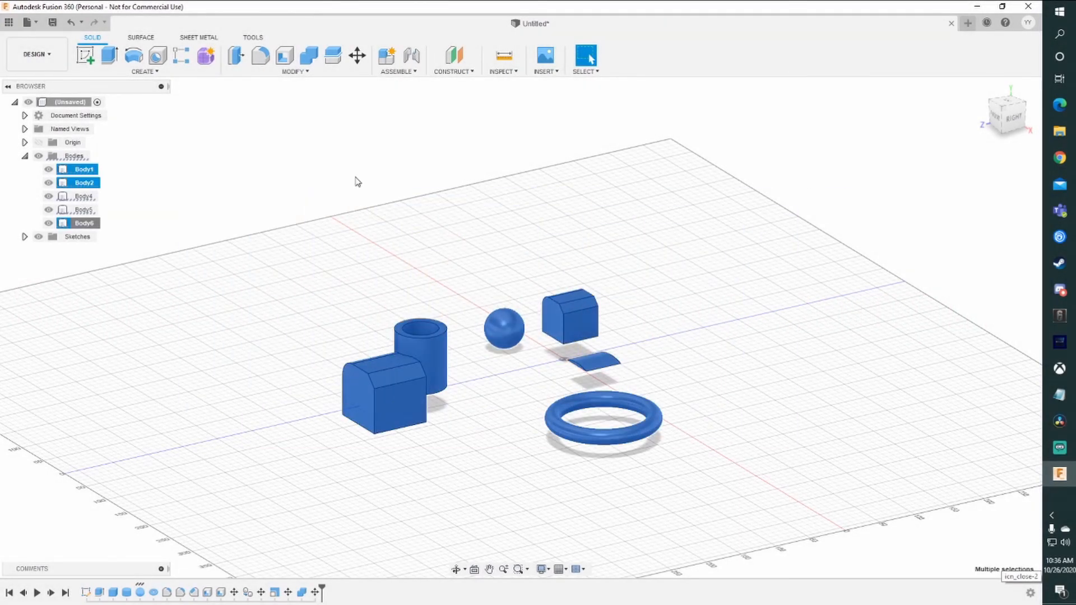
Save the design as "Speech and debate project" in the Demo Project
left_click(53, 23)
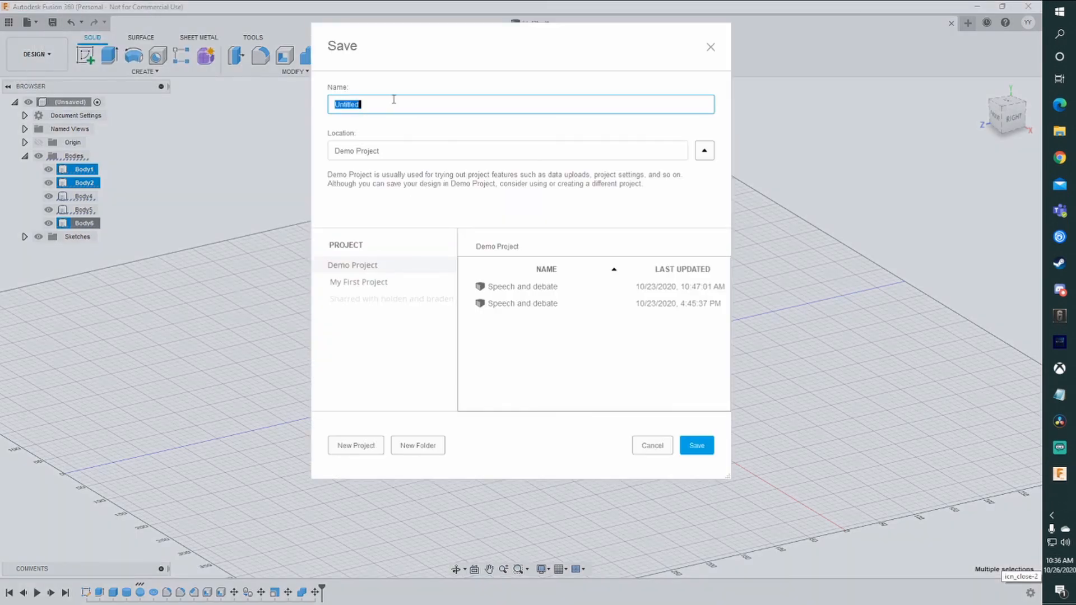
type("Speech and debate project")
left_click(695, 444)
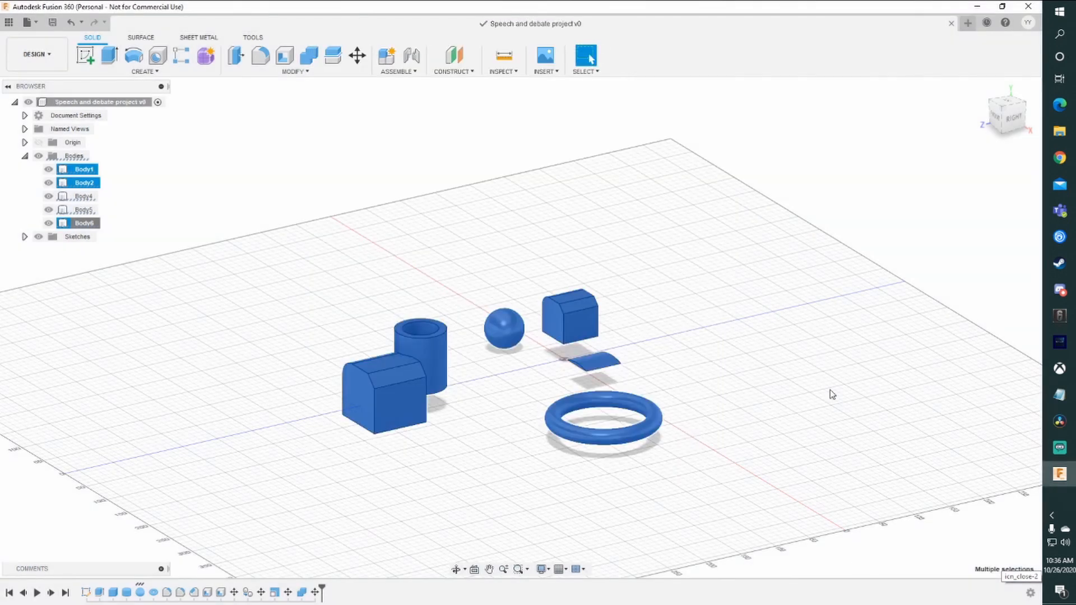
middle_click_drag(738, 331, 682, 362, "shift")
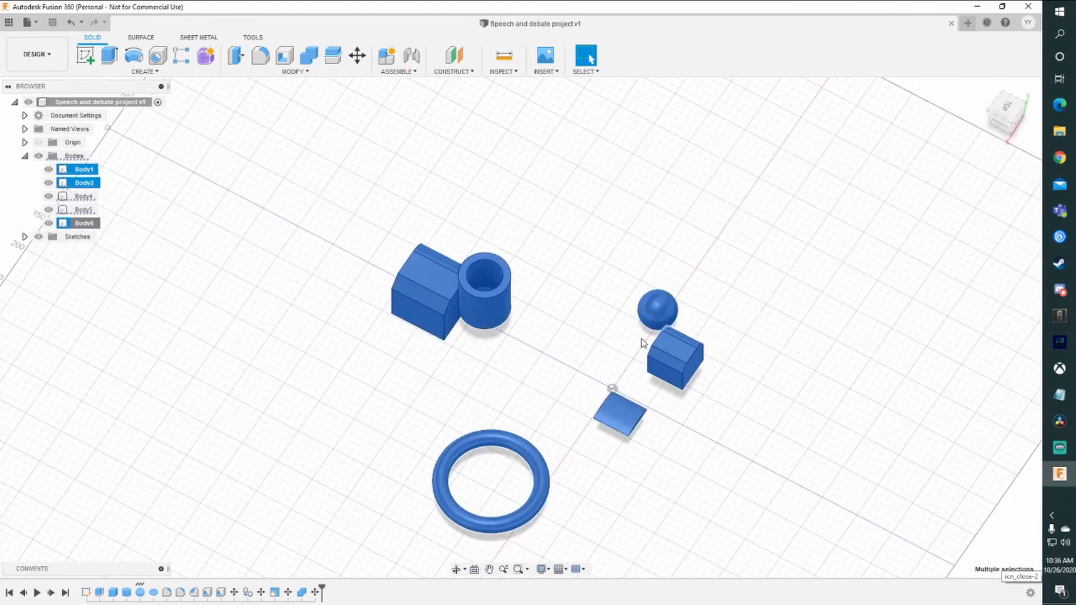
middle_click_drag(616, 319, 704, 290, "shift")
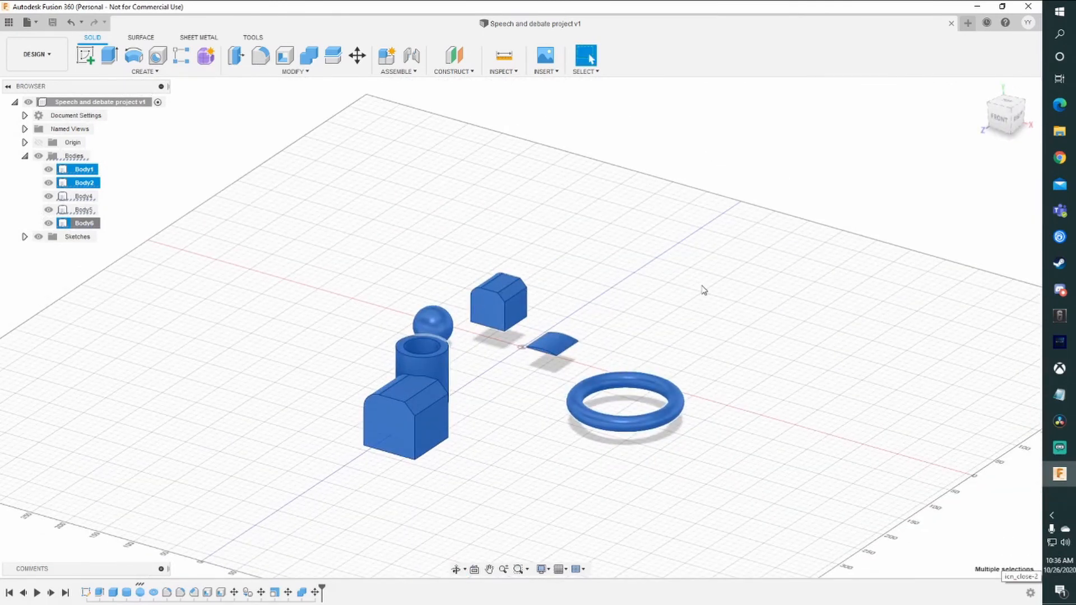